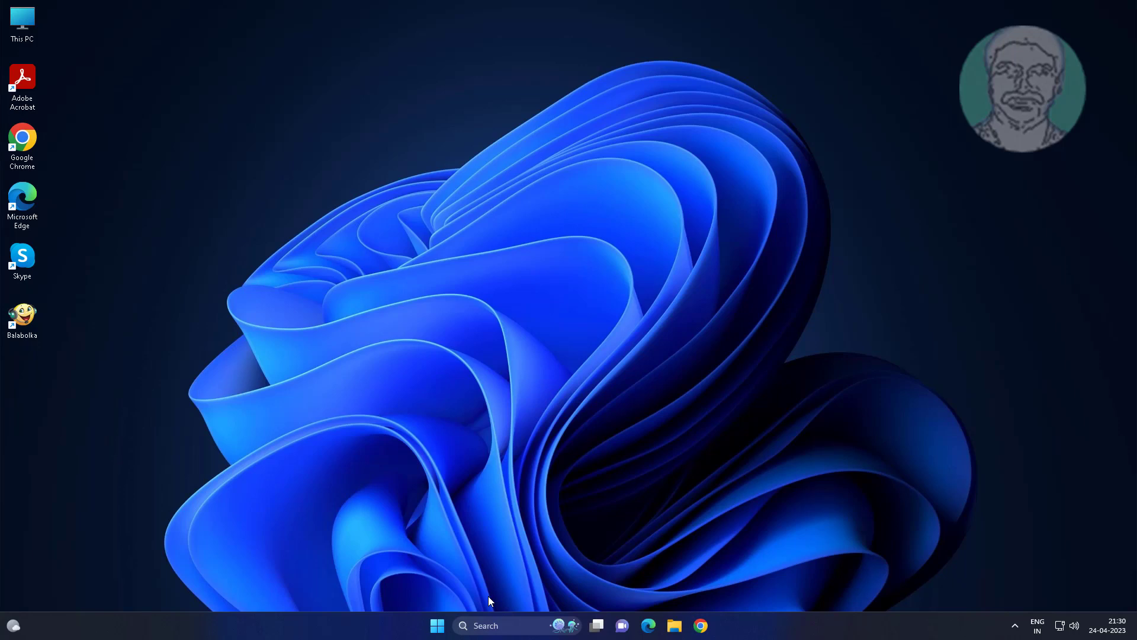
Step: Open Windows search to look for the Services app
{"action": "key", "text": "super+s"}
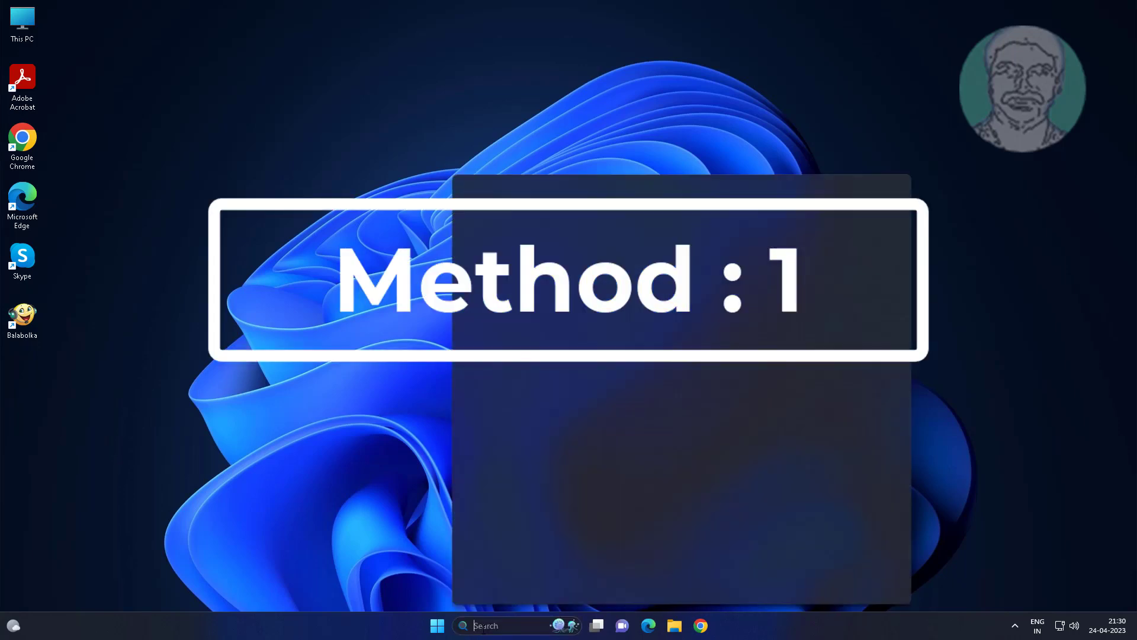
{"action": "type", "text": "kervices"}
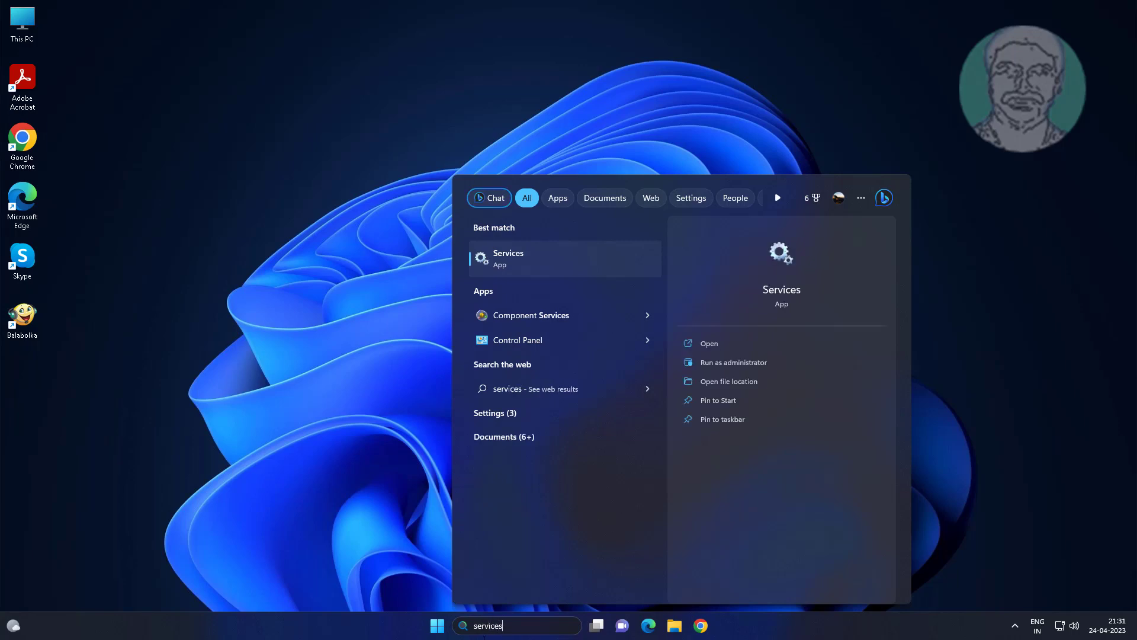
Step: Launch Services and apply Automatic startup to Windows Management Instrumentation
{"action": "left_click", "coordinate": [509, 262]}
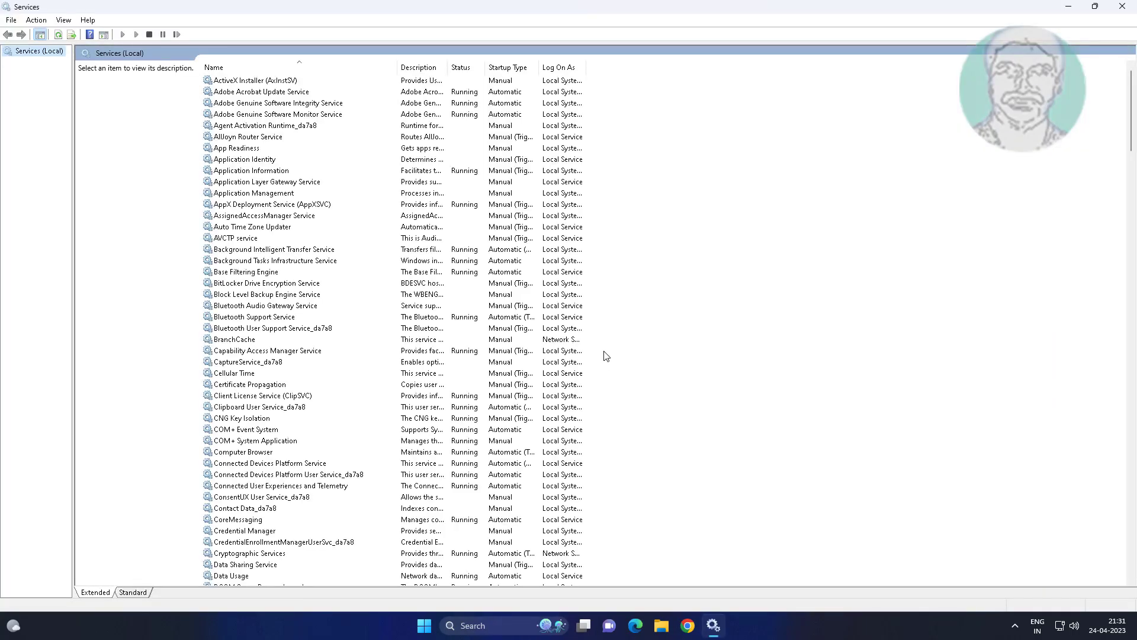
{"action": "key", "text": "w"}
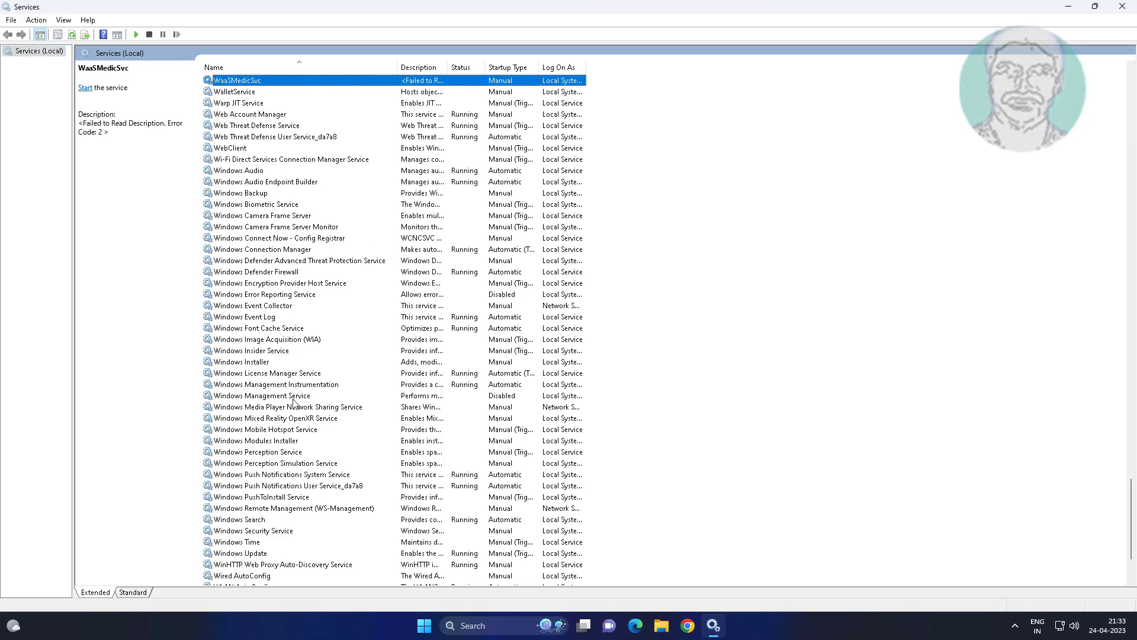
{"action": "left_click", "coordinate": [229, 386]}
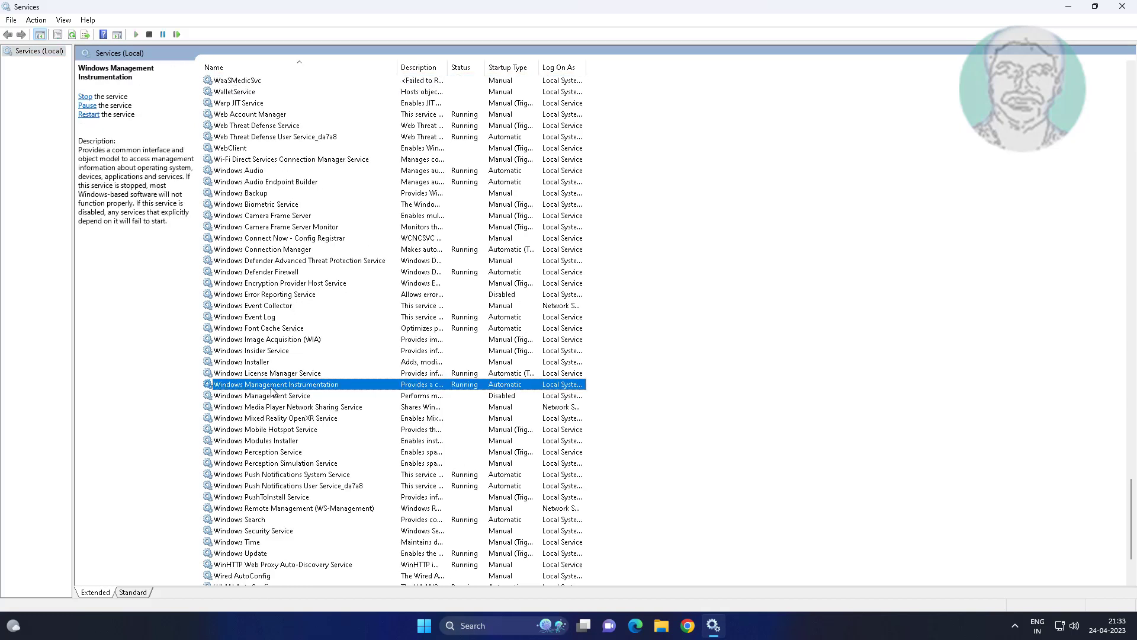
{"action": "double_click", "coordinate": [301, 388]}
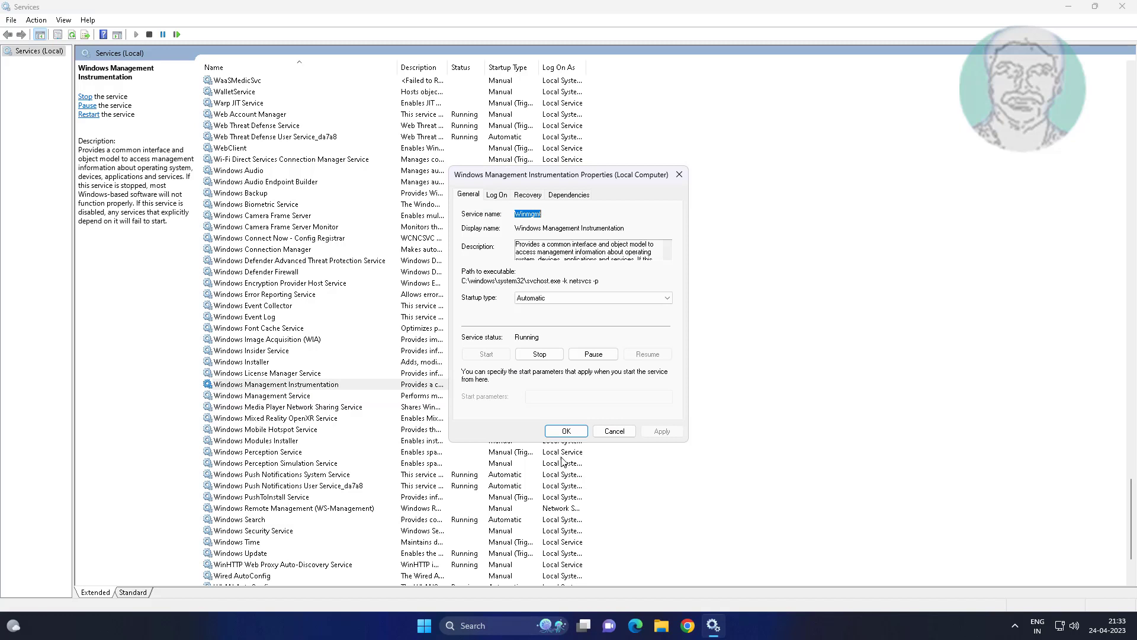
{"action": "left_click", "coordinate": [553, 299]}
{"action": "left_click", "coordinate": [536, 316]}
{"action": "left_click", "coordinate": [645, 431]}
Step: Close the properties with OK and restart Windows Management Instrumentation from its context menu
{"action": "left_click", "coordinate": [566, 431]}
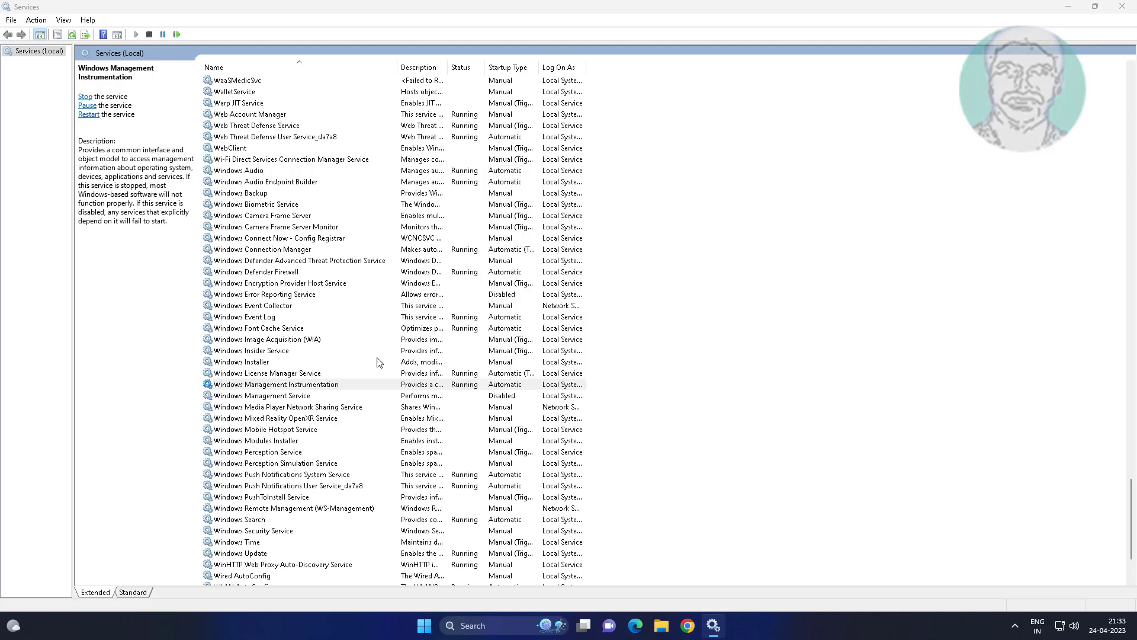
{"action": "left_click", "coordinate": [323, 389]}
{"action": "right_click", "coordinate": [322, 389]}
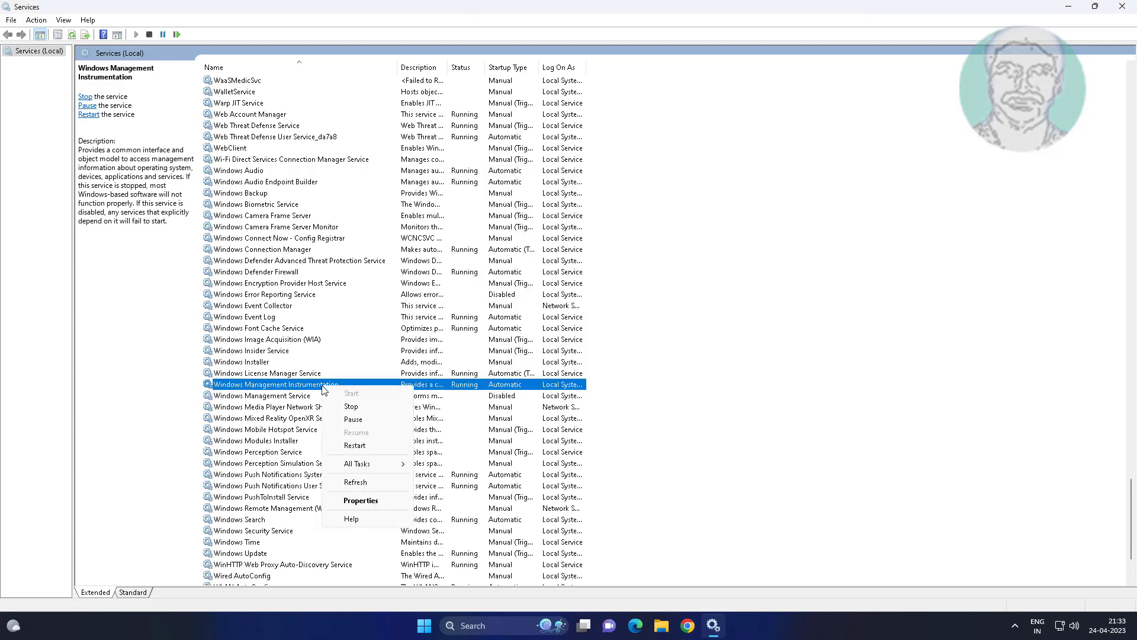
{"action": "left_click", "coordinate": [374, 450]}
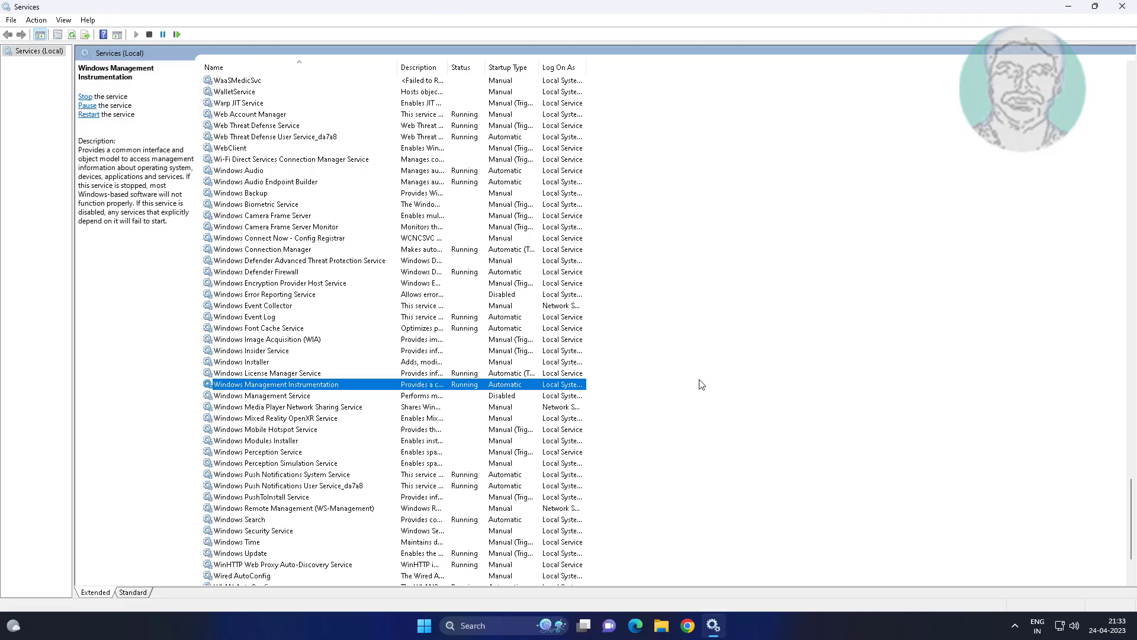
Step: Close Services and run Registry Editor as administrator from Windows search
{"action": "left_click", "coordinate": [1121, 7]}
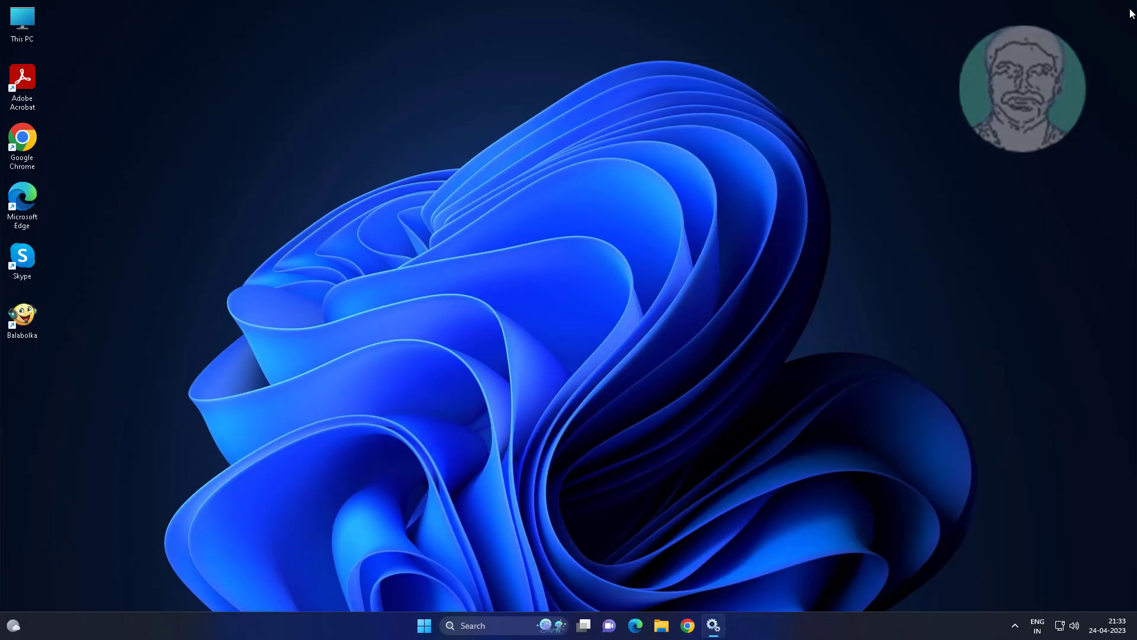
{"action": "left_click", "coordinate": [487, 625]}
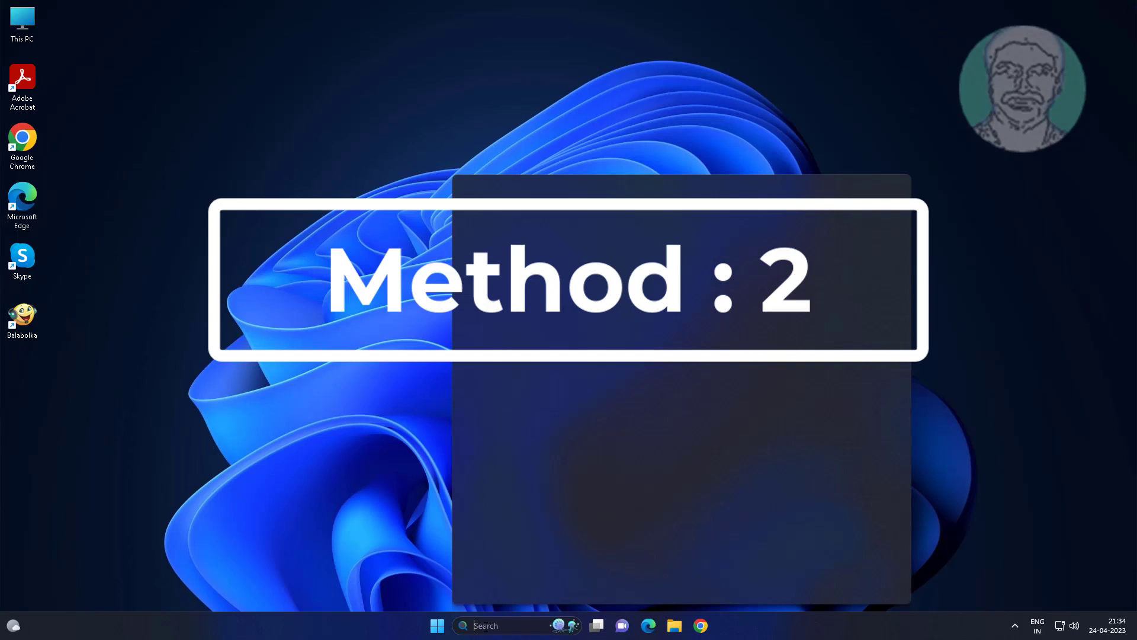
{"action": "type", "text": "reged"}
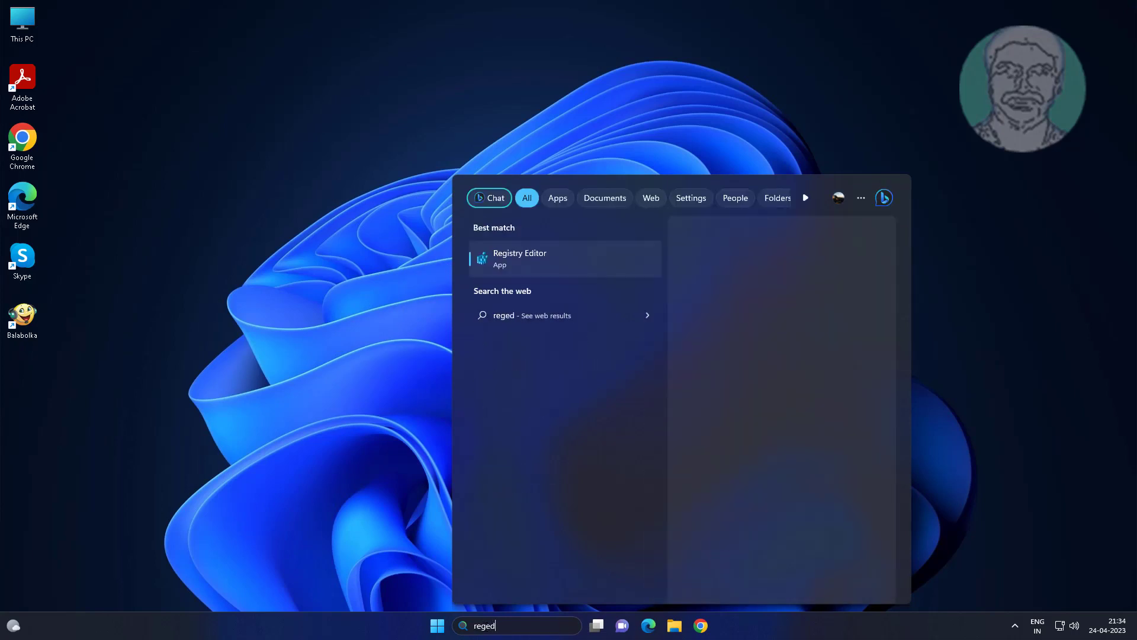
{"action": "type", "text": "it"}
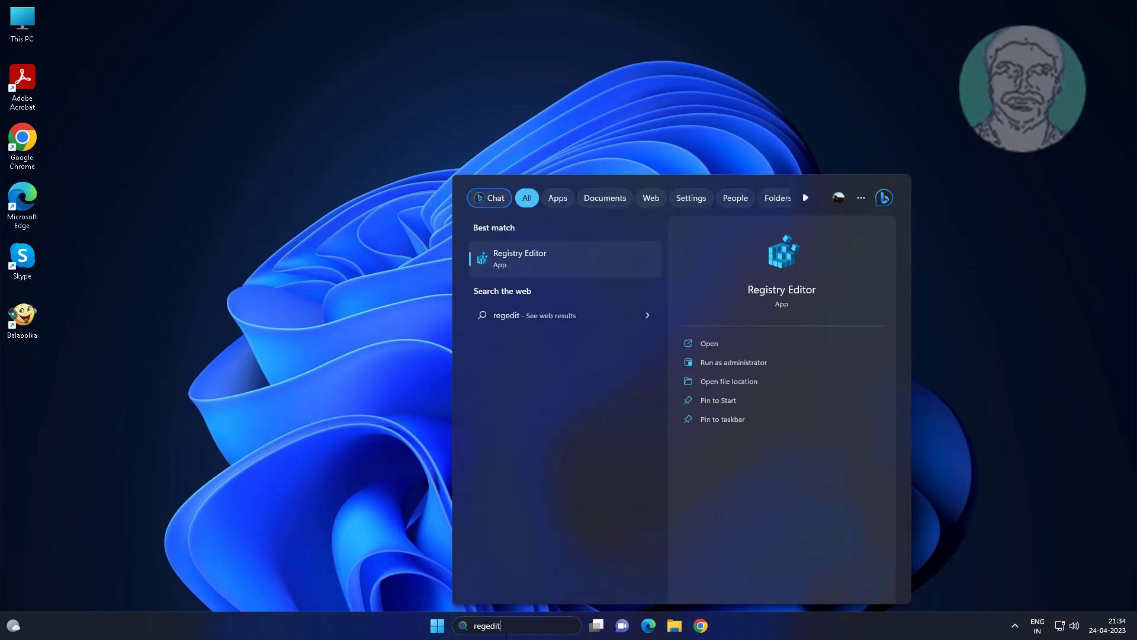
{"action": "right_click", "coordinate": [520, 259]}
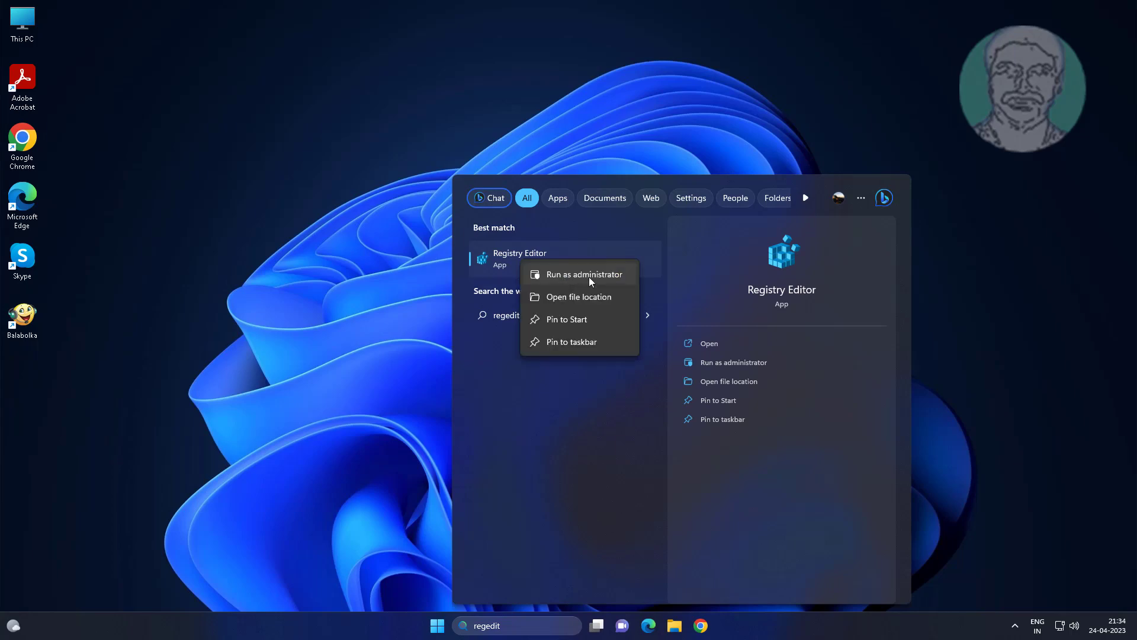
{"action": "left_click", "coordinate": [586, 278]}
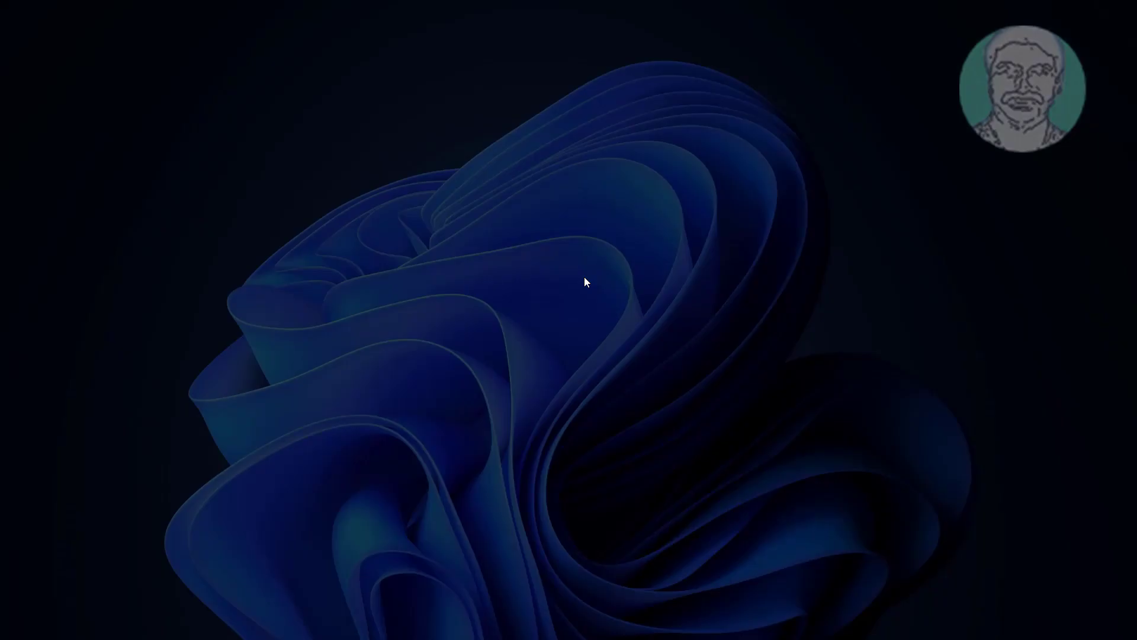
Step: Approve the admin prompt and expand HKEY_LOCAL_MACHINE\SOFTWARE\Microsoft in the tree
{"action": "left_click", "coordinate": [535, 402]}
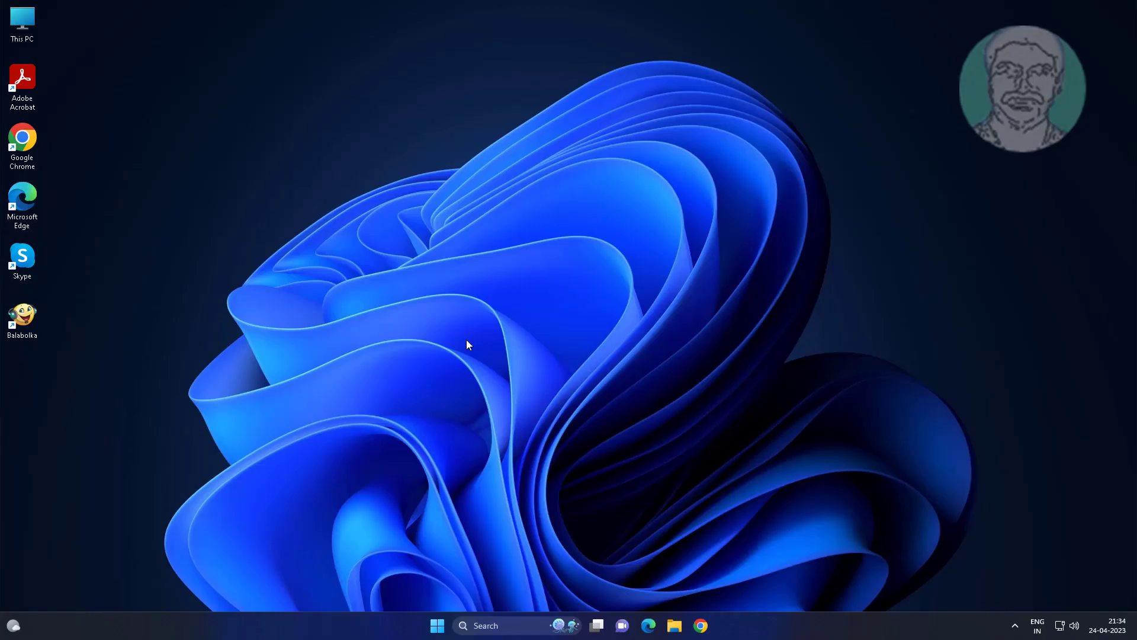
{"action": "left_click", "coordinate": [17, 76]}
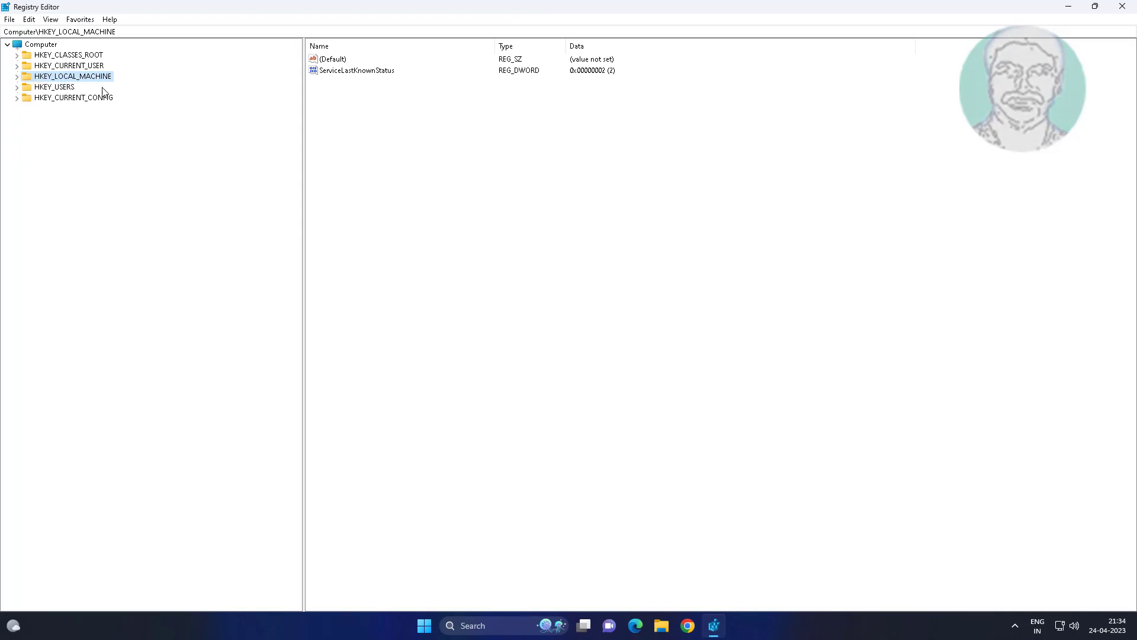
{"action": "left_click", "coordinate": [16, 77]}
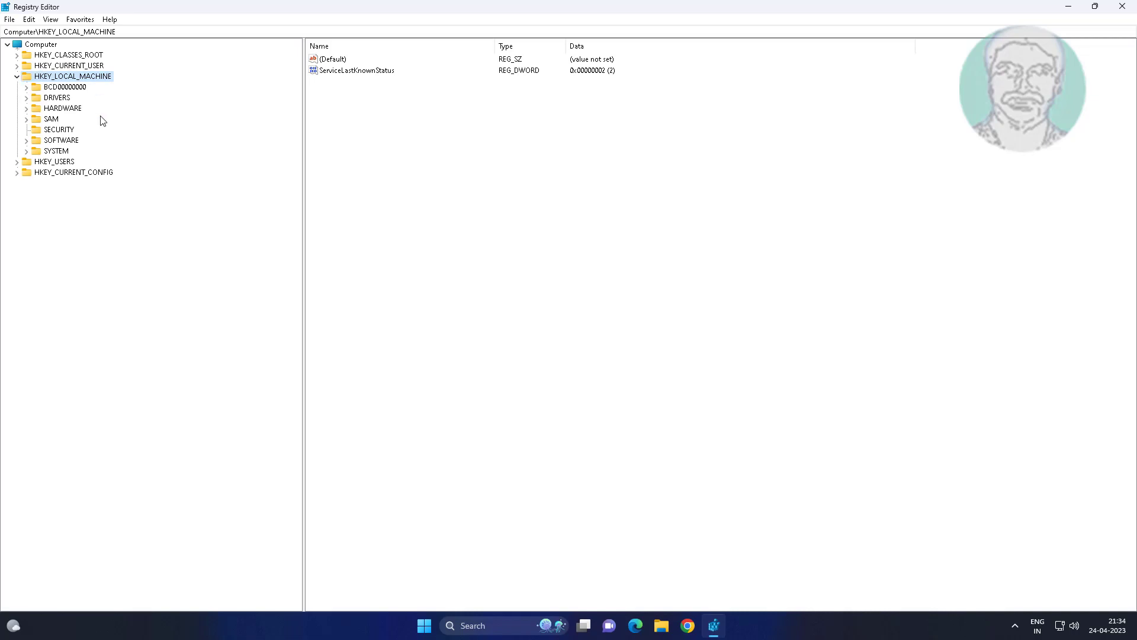
{"action": "left_click", "coordinate": [71, 142]}
{"action": "left_click", "coordinate": [28, 143]}
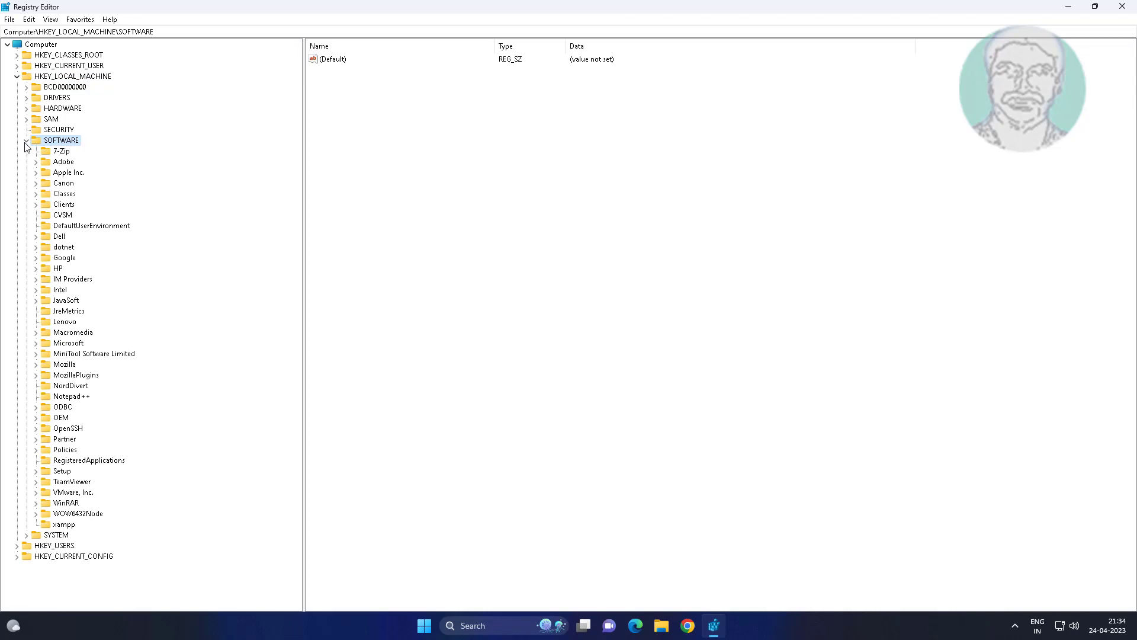
{"action": "left_click", "coordinate": [68, 343]}
{"action": "left_click", "coordinate": [36, 344]}
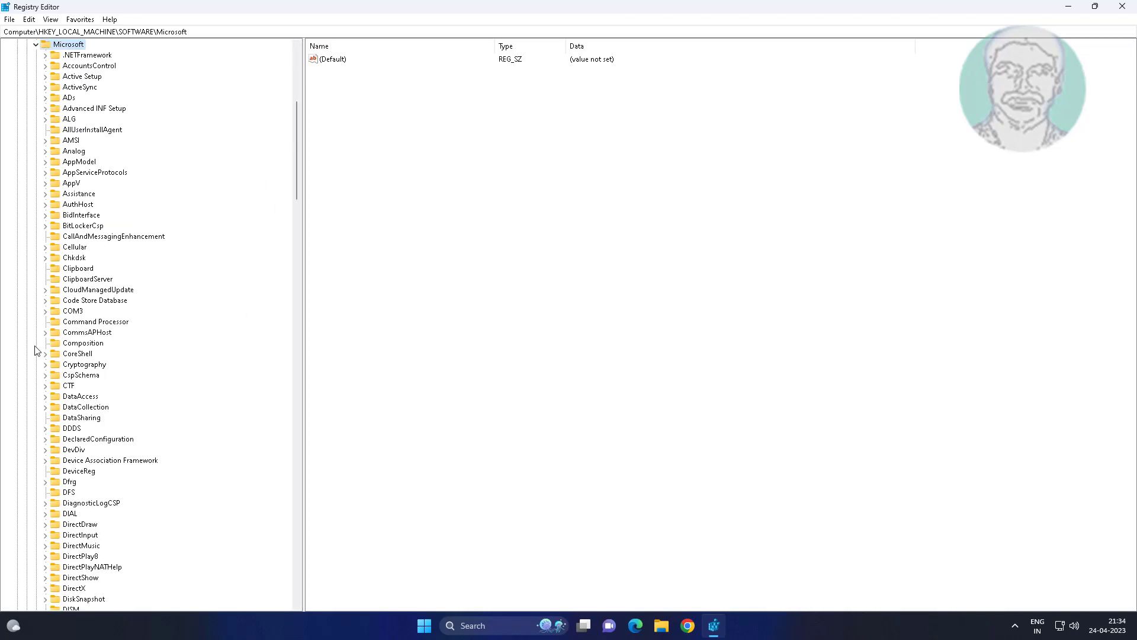
Step: Expand the Windows NT and CurrentVersion keys under Microsoft
{"action": "left_click", "coordinate": [82, 322]}
{"action": "key", "text": "w"}
{"action": "scroll", "coordinate": [138, 475], "scroll_direction": "down", "scroll_amount": 7}
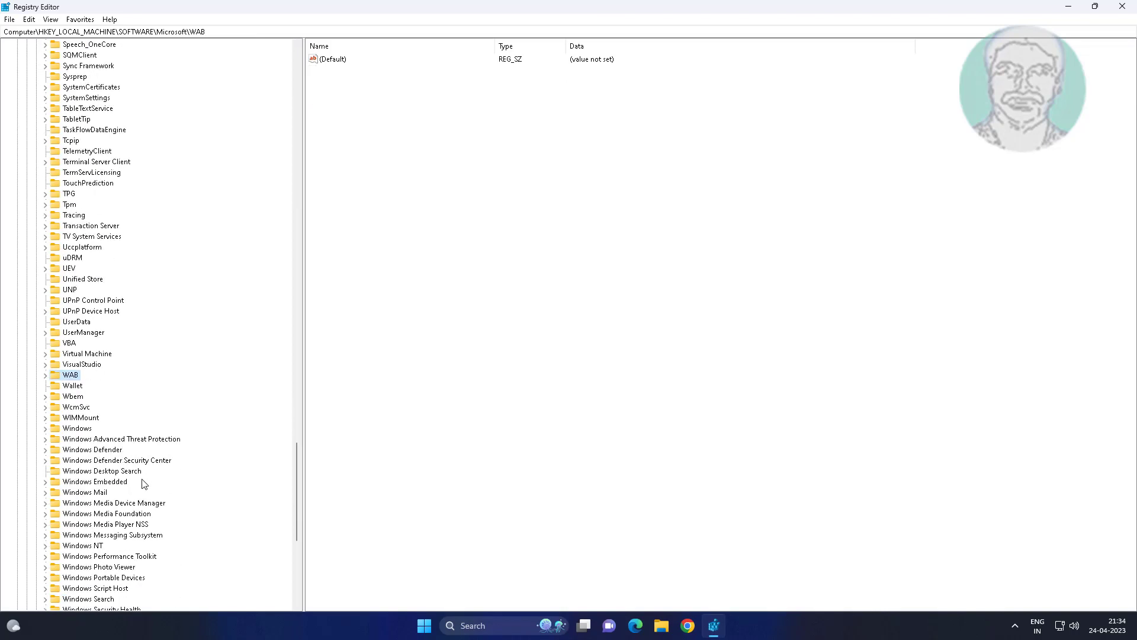
{"action": "scroll", "coordinate": [143, 485], "scroll_direction": "down", "scroll_amount": 6}
{"action": "key", "text": "Down"}
{"action": "key", "text": "Down"}
{"action": "key", "text": "Down"}
{"action": "left_click", "coordinate": [96, 345]}
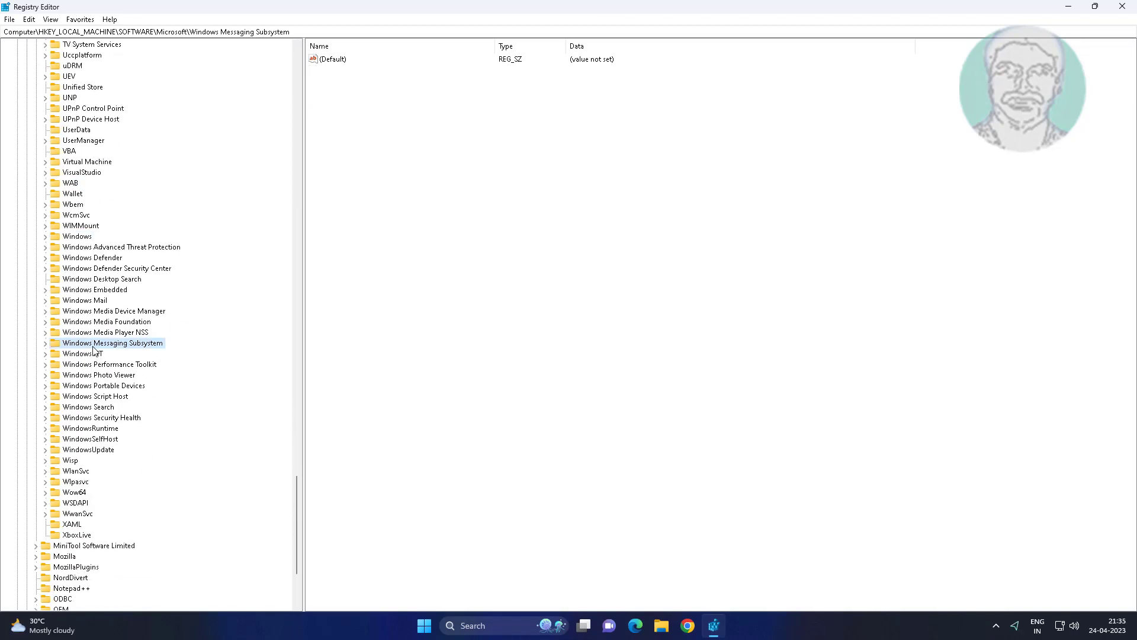
{"action": "left_click", "coordinate": [45, 354]}
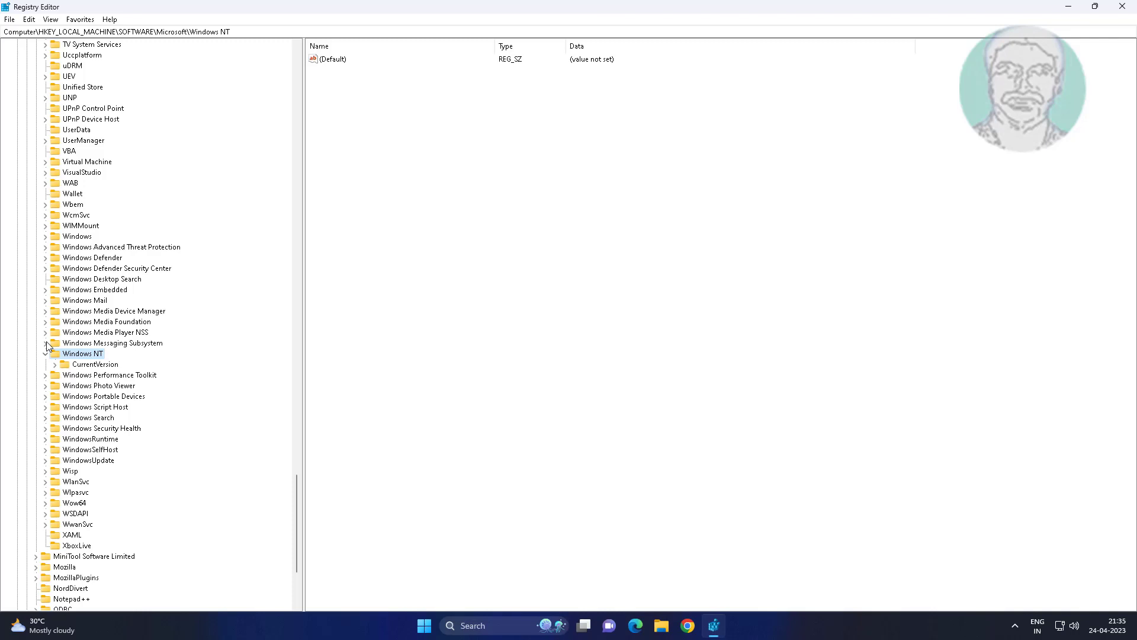
{"action": "left_click", "coordinate": [95, 365]}
{"action": "left_click", "coordinate": [55, 365]}
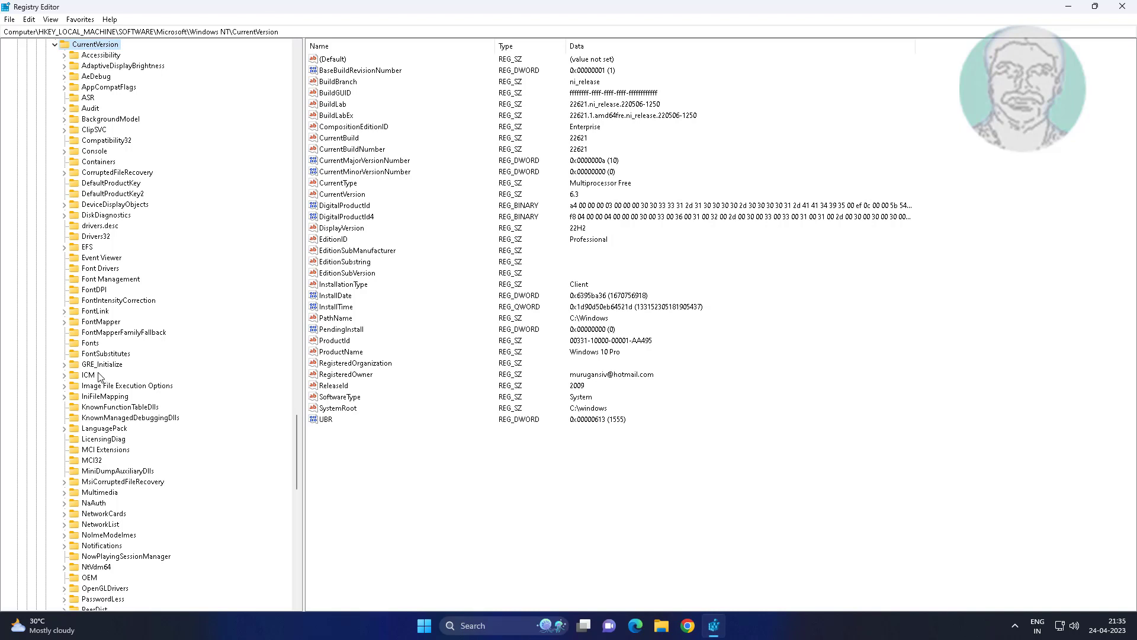
Step: Select the Svchost key and highlight its netsvcs value
{"action": "left_click", "coordinate": [98, 365]}
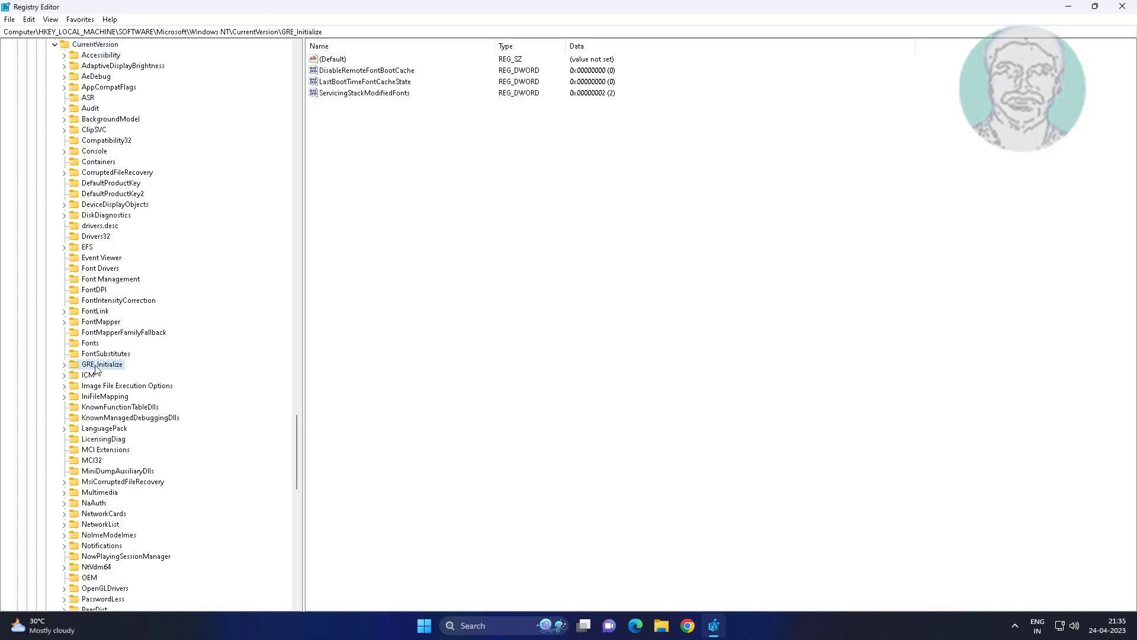
{"action": "key", "text": "s"}
{"action": "scroll", "coordinate": [149, 428], "scroll_direction": "down", "scroll_amount": 5}
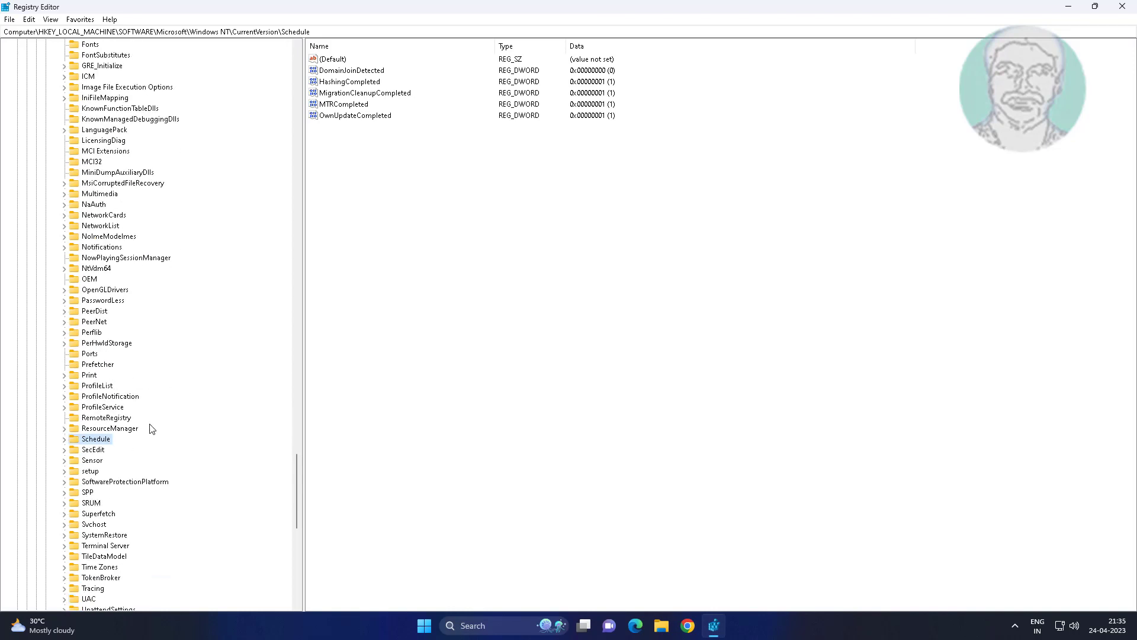
{"action": "scroll", "coordinate": [150, 429], "scroll_direction": "down", "scroll_amount": 3}
{"action": "scroll", "coordinate": [150, 429], "scroll_direction": "down", "scroll_amount": 1}
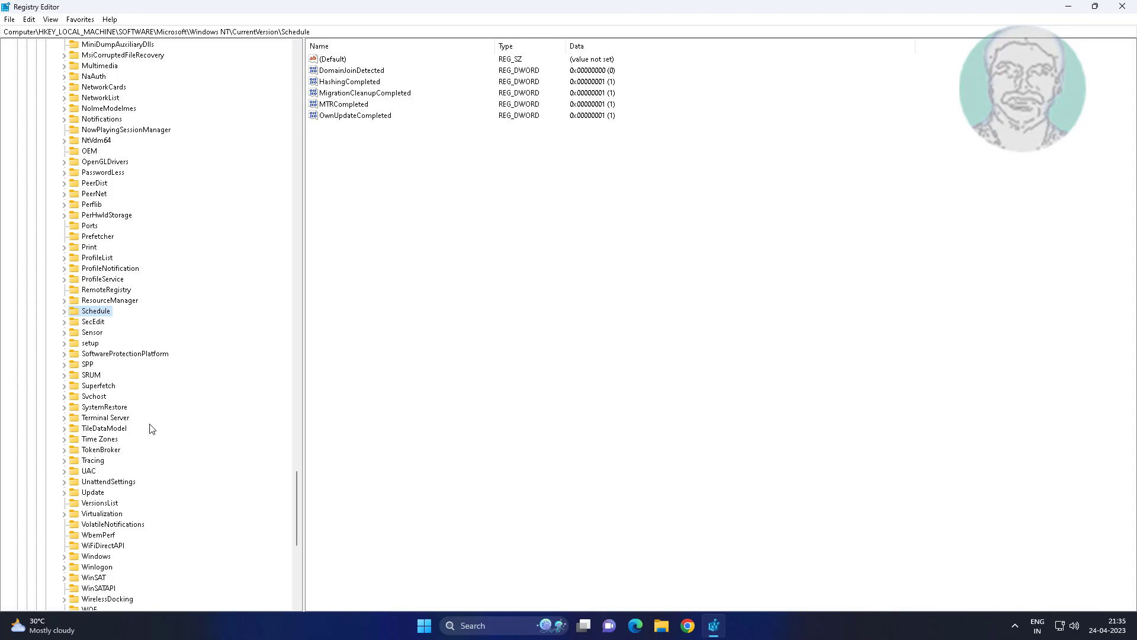
{"action": "left_click", "coordinate": [92, 397]}
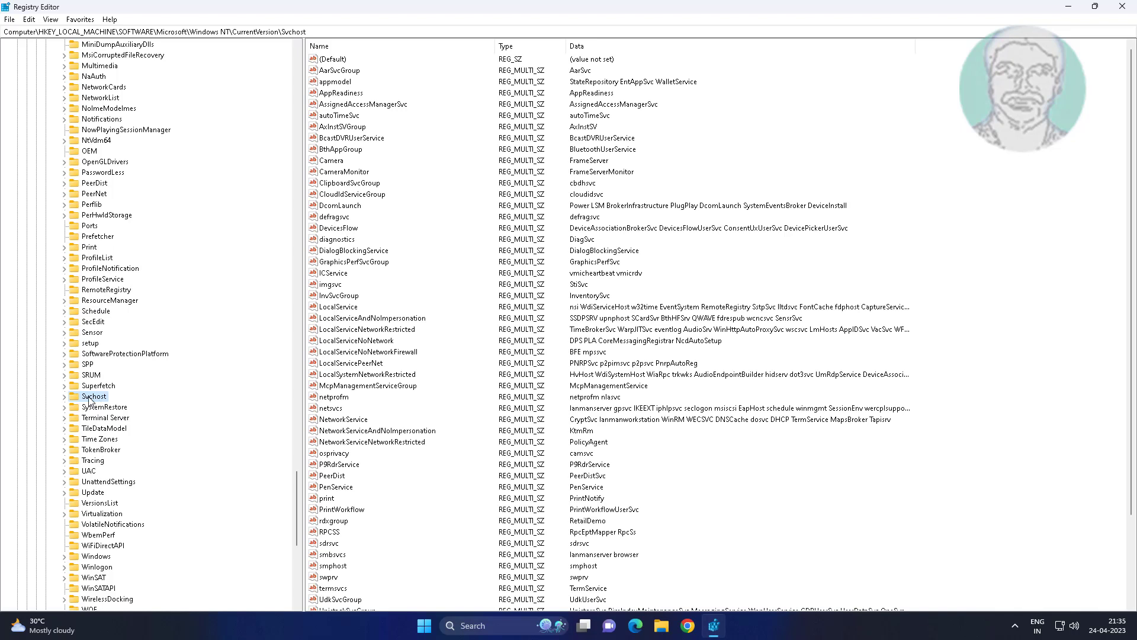
{"action": "left_click", "coordinate": [361, 331]}
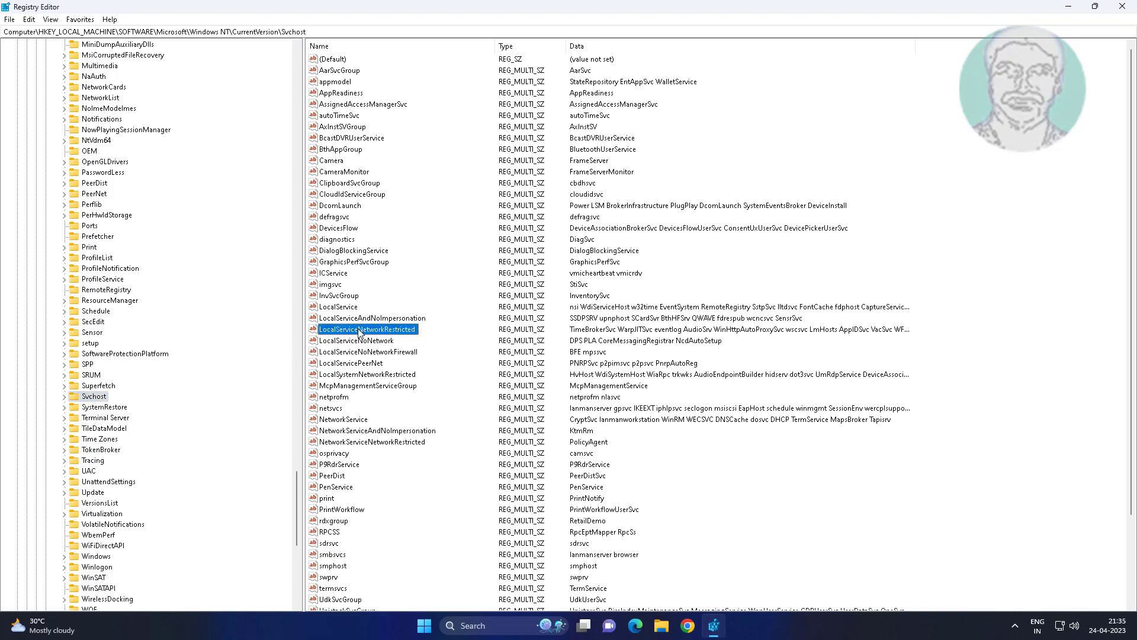
{"action": "left_click", "coordinate": [332, 410]}
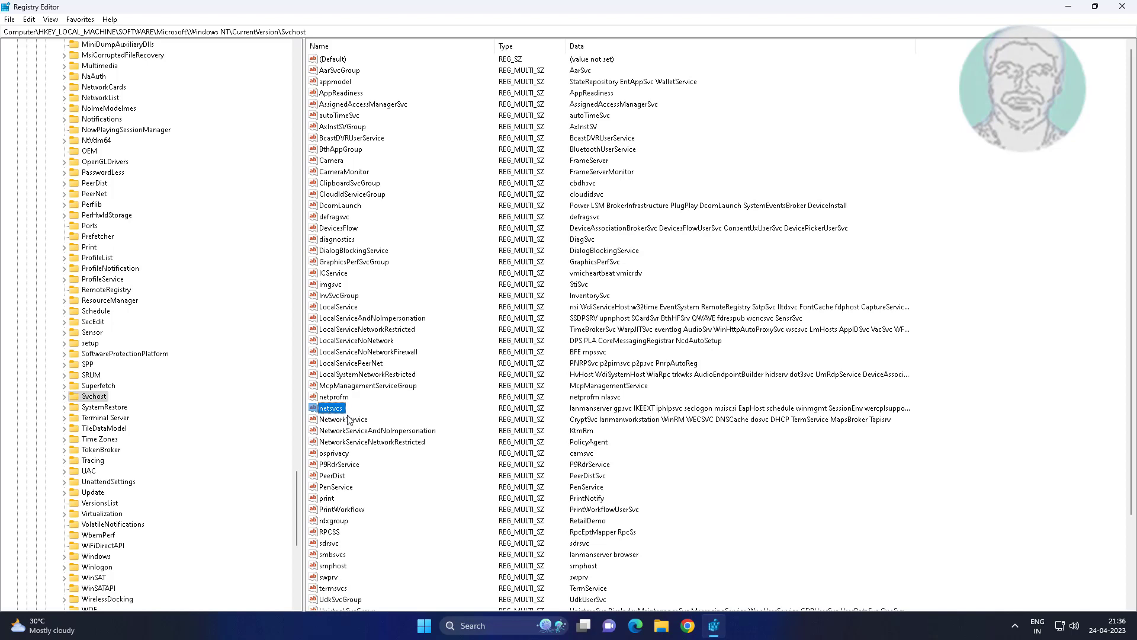
Step: Edit netsvcs, adding a new line after 'browser' for winmgmt
{"action": "double_click", "coordinate": [334, 409]}
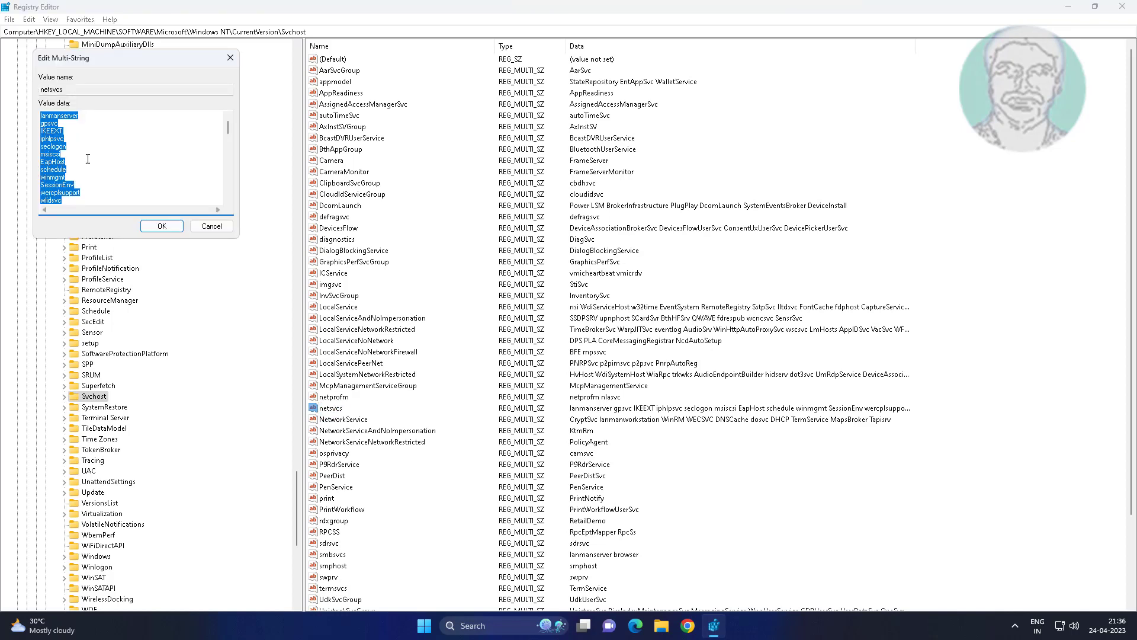
{"action": "left_click", "coordinate": [199, 142]}
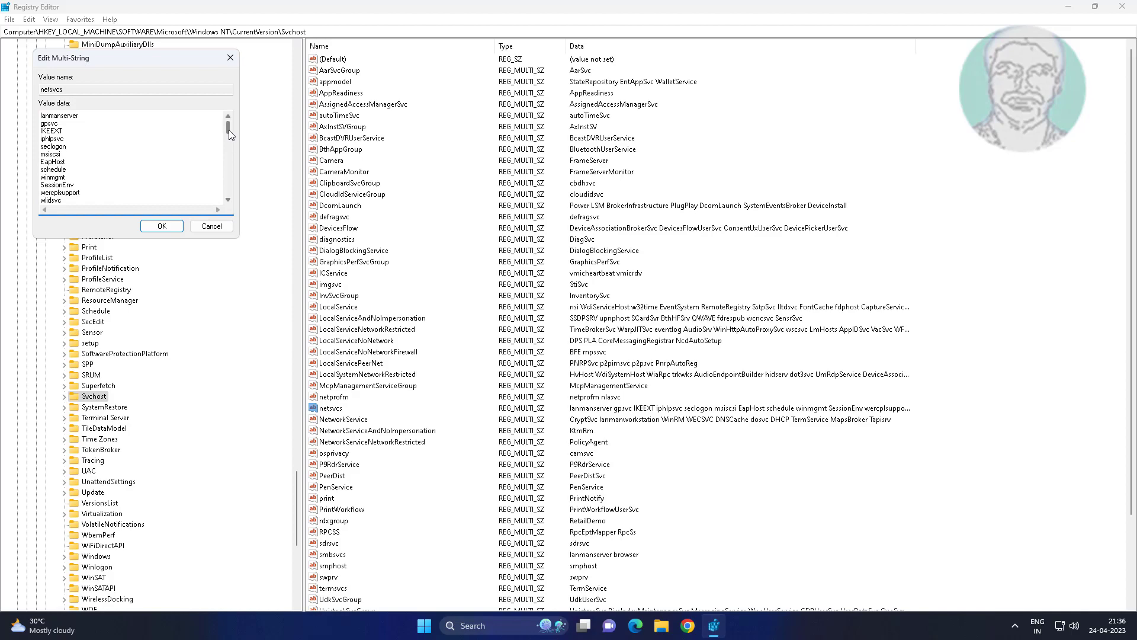
{"action": "left_click_drag", "start_coordinate": [228, 130], "coordinate": [228, 190]}
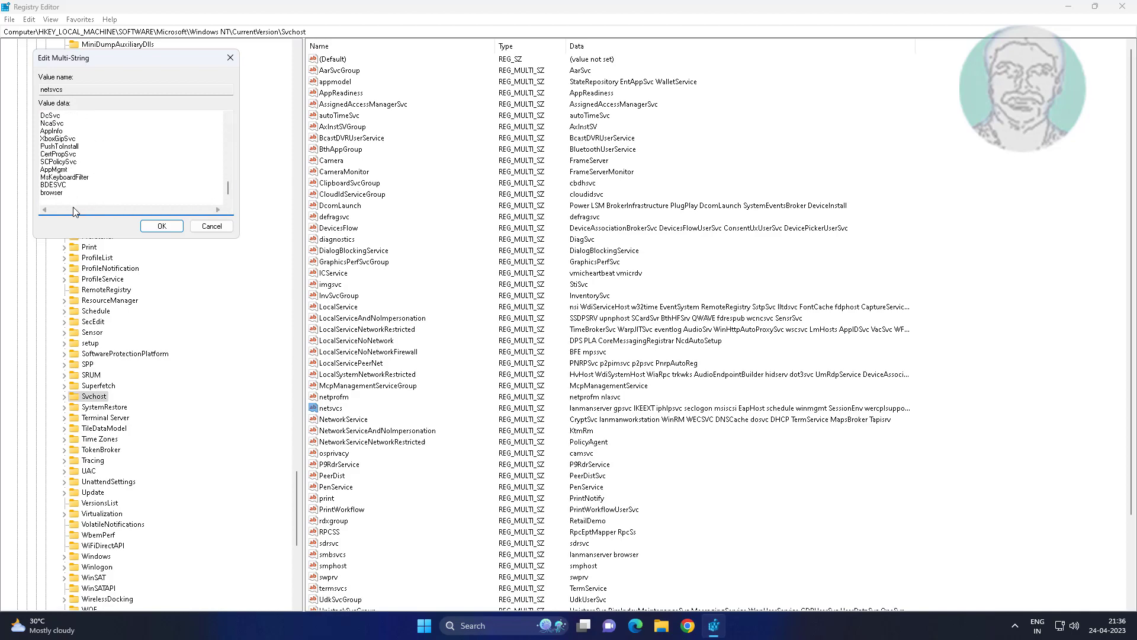
{"action": "left_click", "coordinate": [62, 199]}
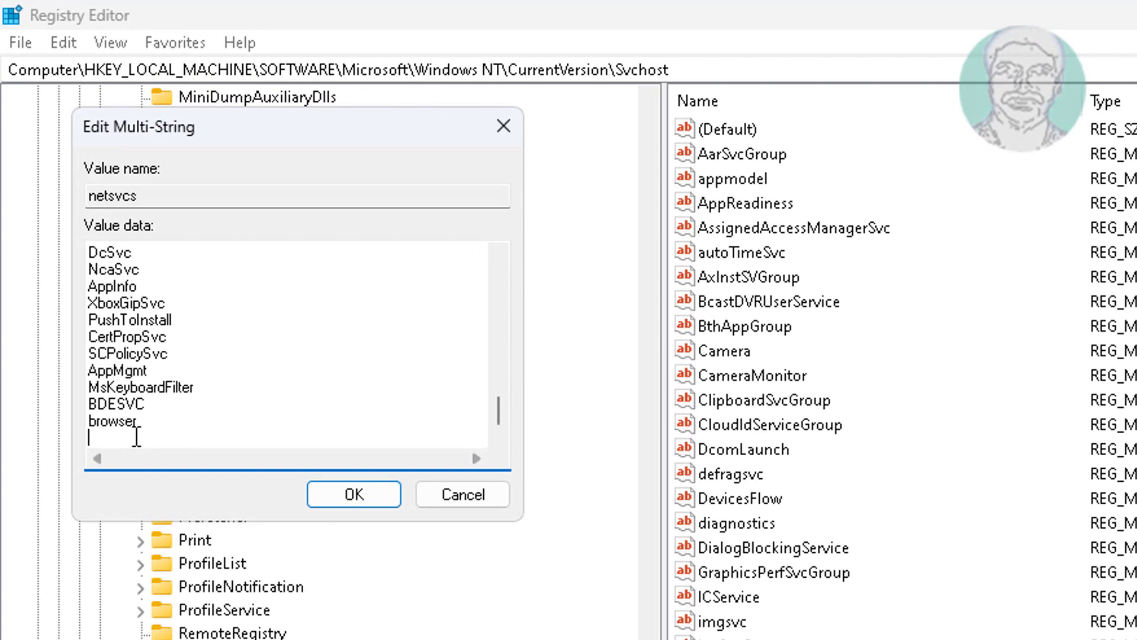
{"action": "key", "text": "Return"}
{"action": "type", "text": "w"}
{"action": "type", "text": "inm"}
{"action": "type", "text": "gmt"}
Step: Save netsvcs, dismiss the empty-strings warning, and reopen it to verify winmgmt
{"action": "left_click", "coordinate": [325, 494]}
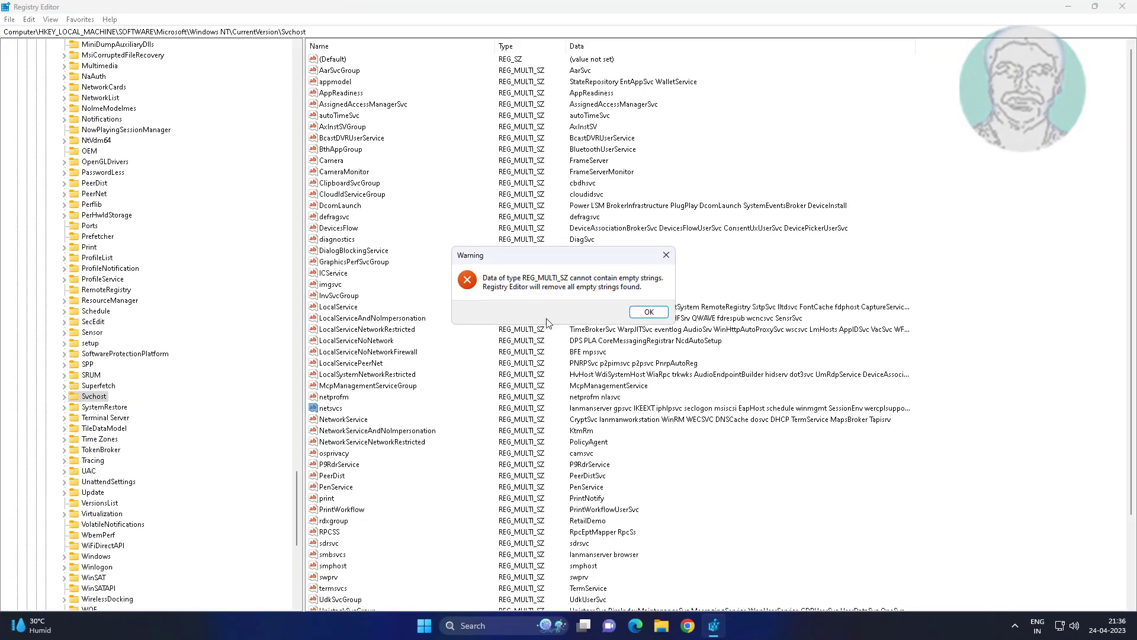
{"action": "left_click", "coordinate": [648, 315]}
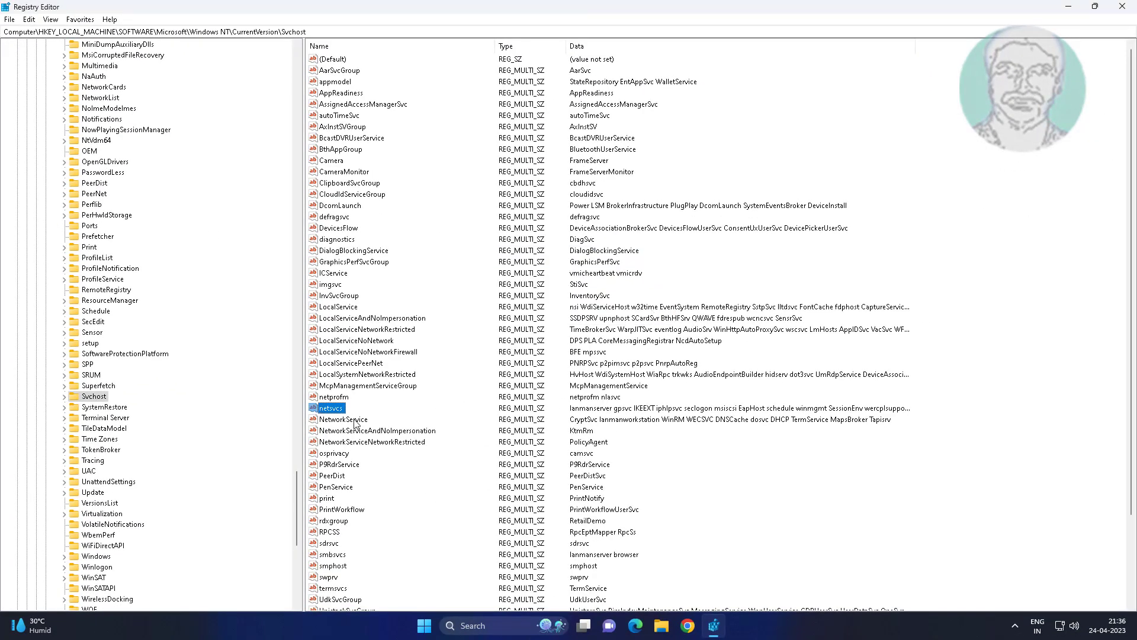
{"action": "double_click", "coordinate": [339, 411]}
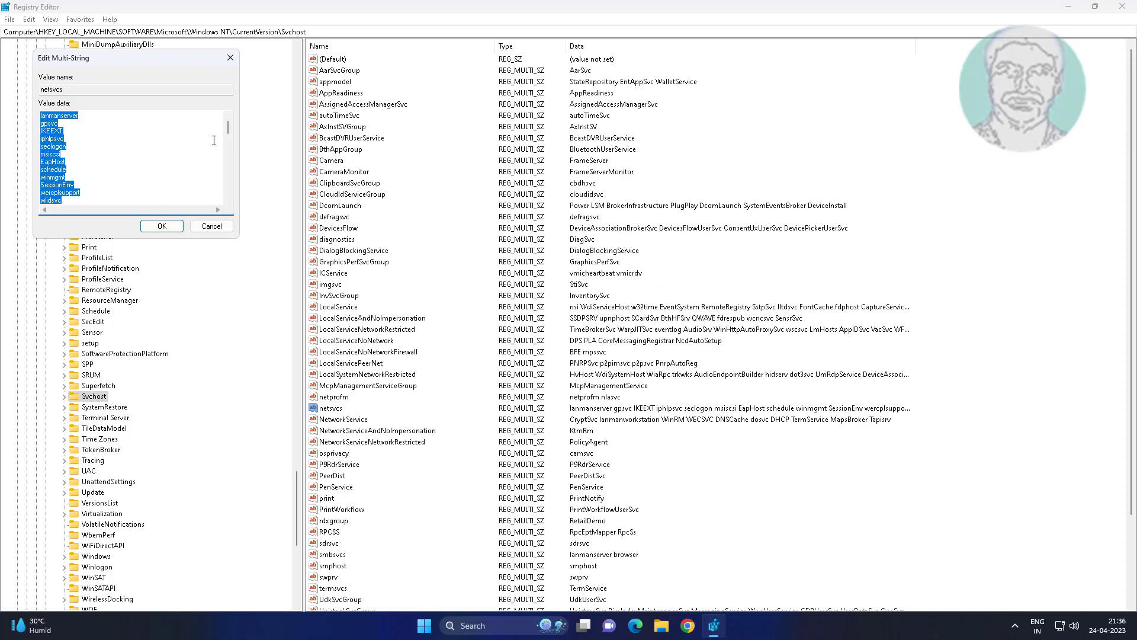
{"action": "left_click_drag", "start_coordinate": [228, 129], "coordinate": [230, 194]}
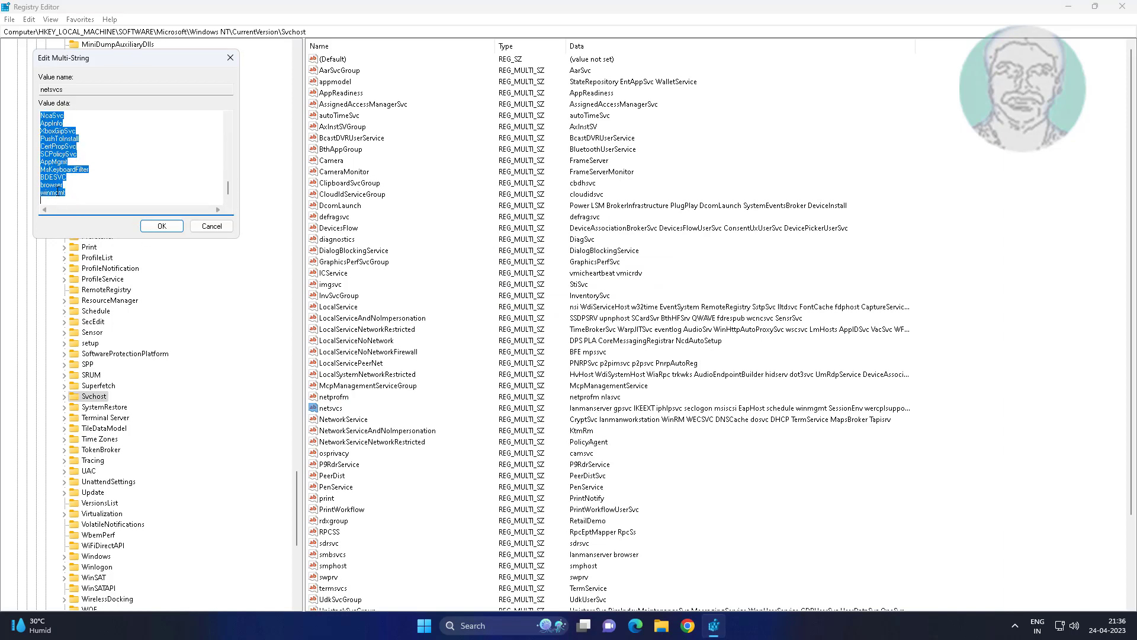
{"action": "left_click", "coordinate": [165, 225]}
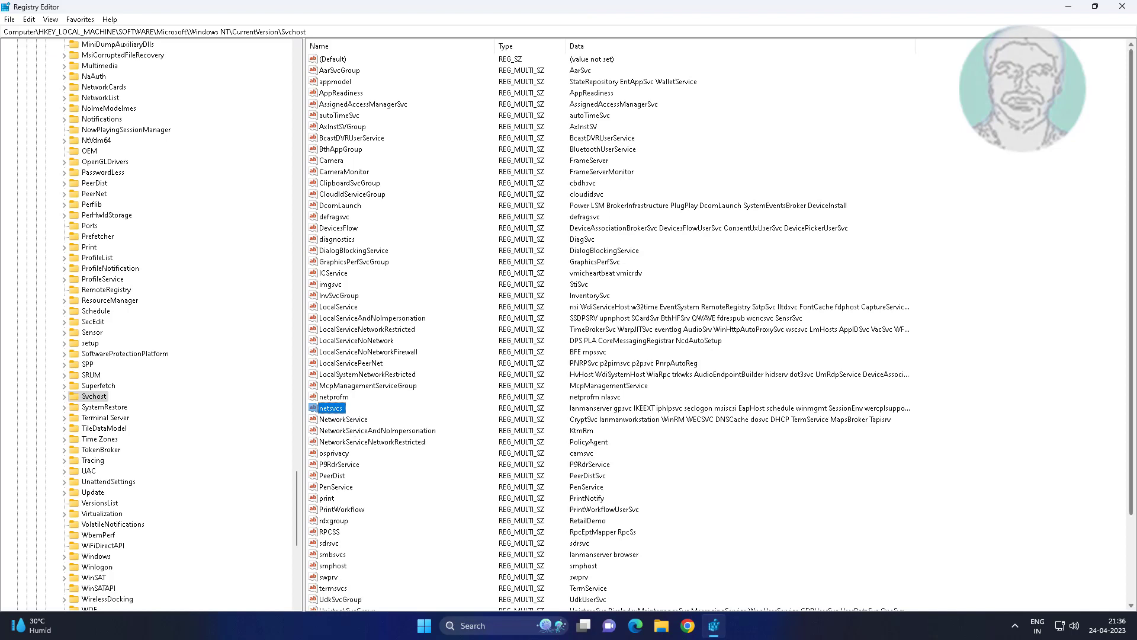
{"action": "scroll", "coordinate": [109, 399], "scroll_direction": "up", "scroll_amount": 1}
{"action": "scroll", "coordinate": [215, 406], "scroll_direction": "up", "scroll_amount": 7}
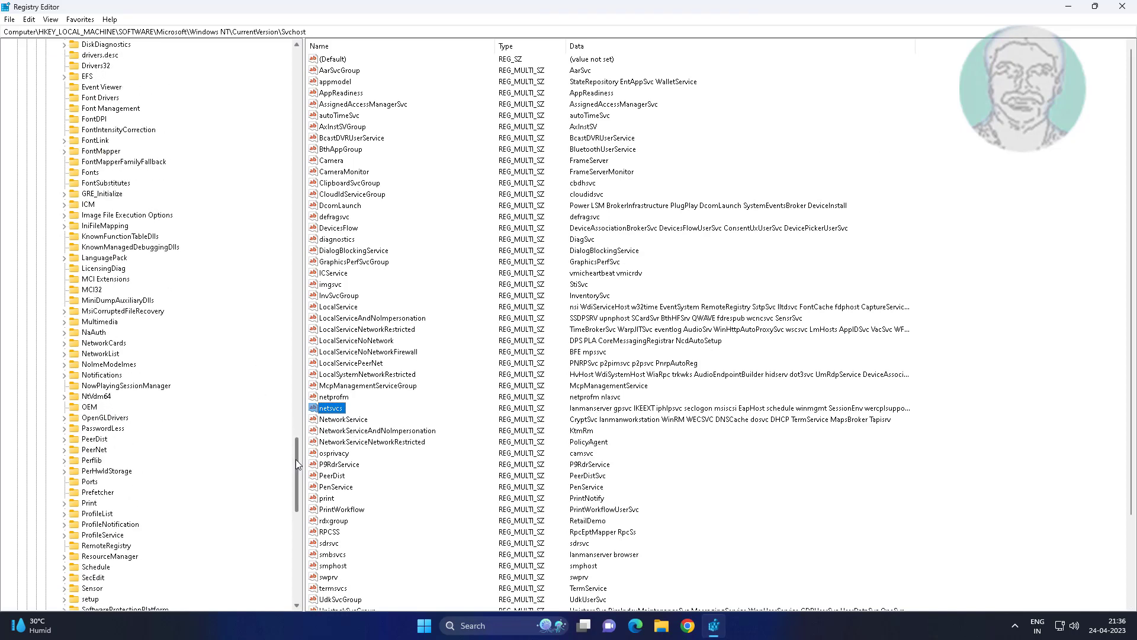
{"action": "scroll", "coordinate": [297, 460], "scroll_direction": "down", "scroll_amount": 20}
Step: Collapse CurrentVersion, Windows NT, Microsoft, SOFTWARE and HKEY_LOCAL_MACHINE in the tree
{"action": "left_click", "coordinate": [55, 535]}
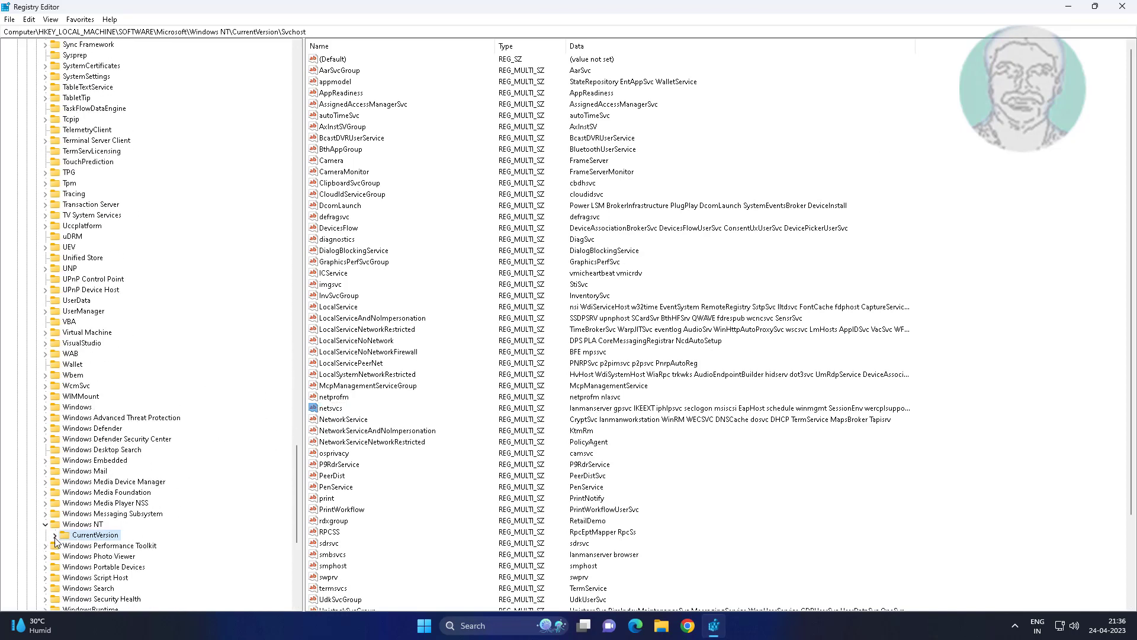
{"action": "left_click", "coordinate": [46, 525]}
{"action": "left_click_drag", "start_coordinate": [296, 472], "coordinate": [306, 62]}
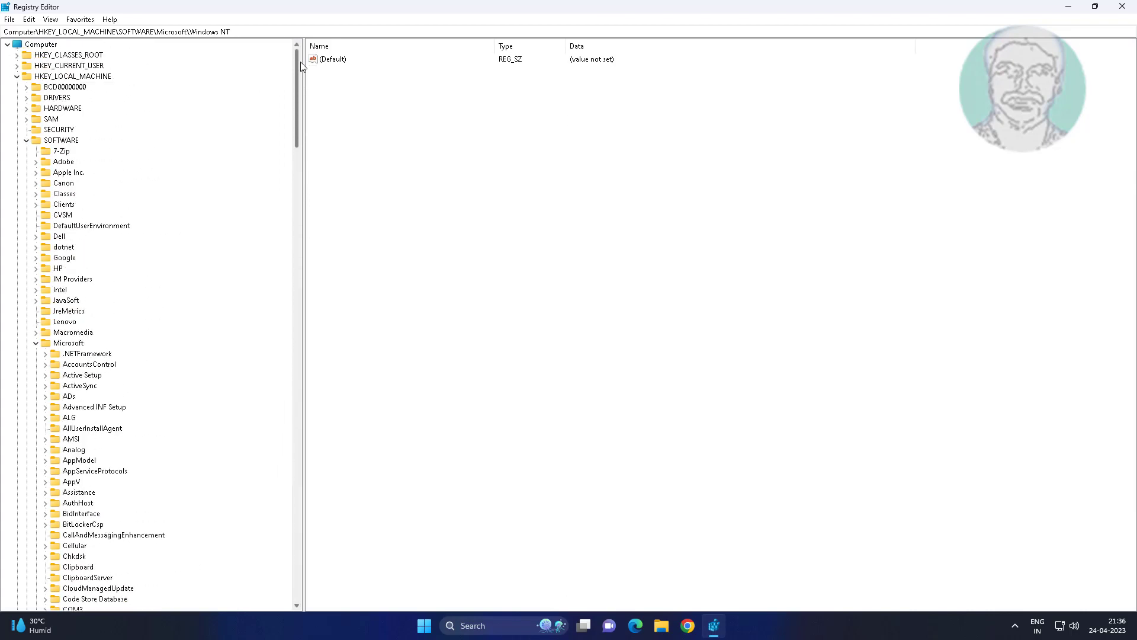
{"action": "left_click", "coordinate": [36, 344]}
{"action": "left_click", "coordinate": [27, 141]}
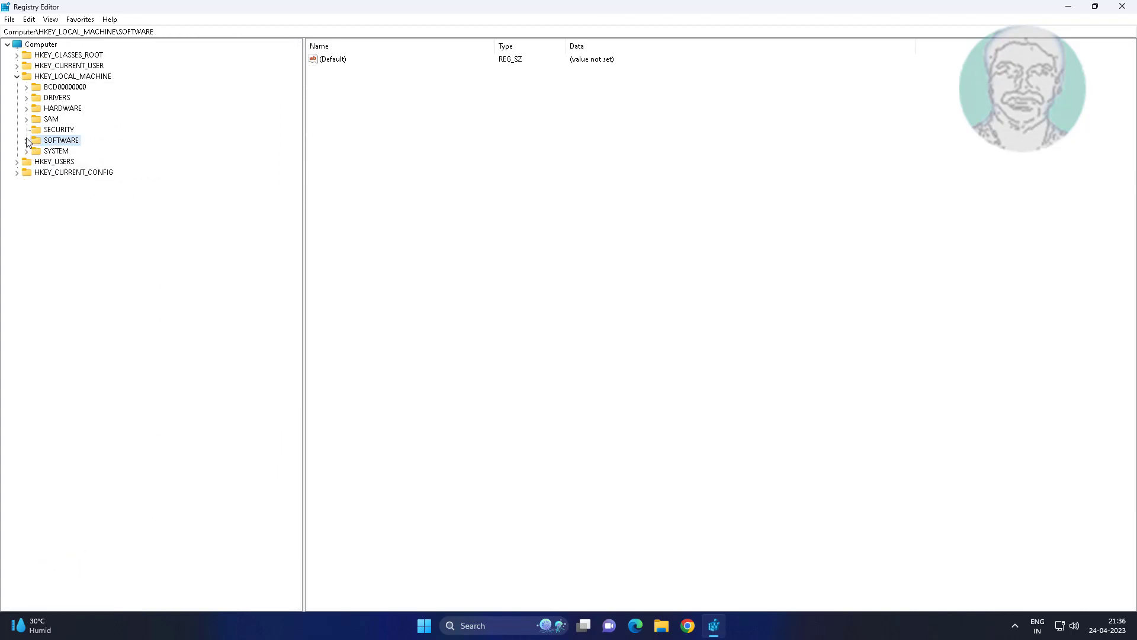
{"action": "left_click", "coordinate": [17, 77]}
Step: Close Registry Editor and restart the computer from the Start menu
{"action": "left_click", "coordinate": [1123, 6]}
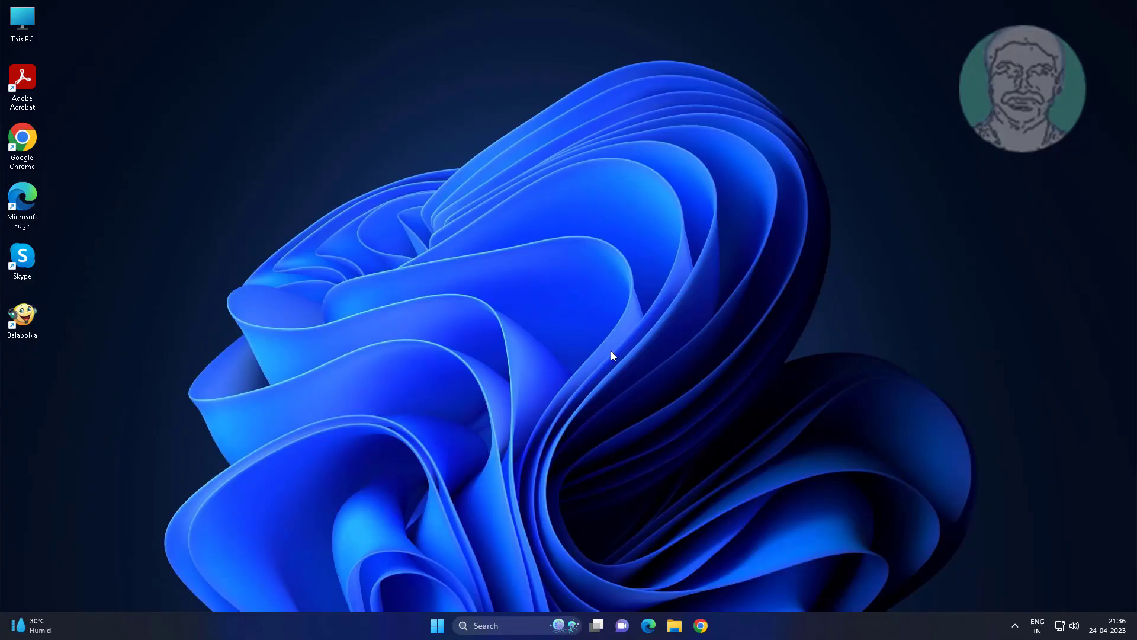
{"action": "left_click", "coordinate": [437, 625]}
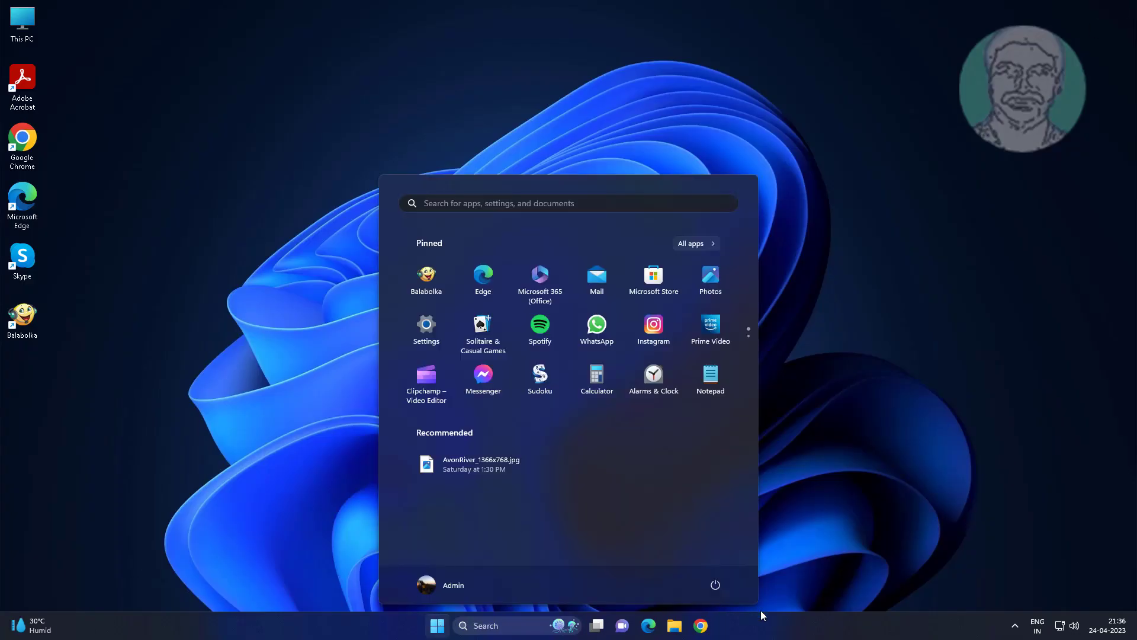
{"action": "left_click", "coordinate": [724, 578]}
{"action": "left_click", "coordinate": [740, 565]}
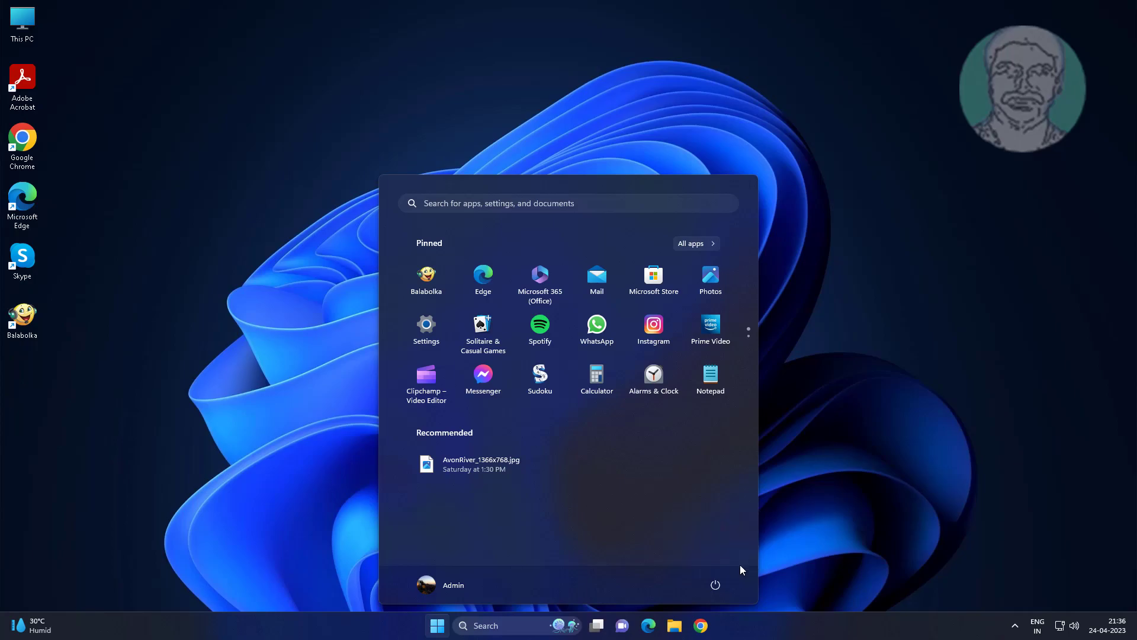